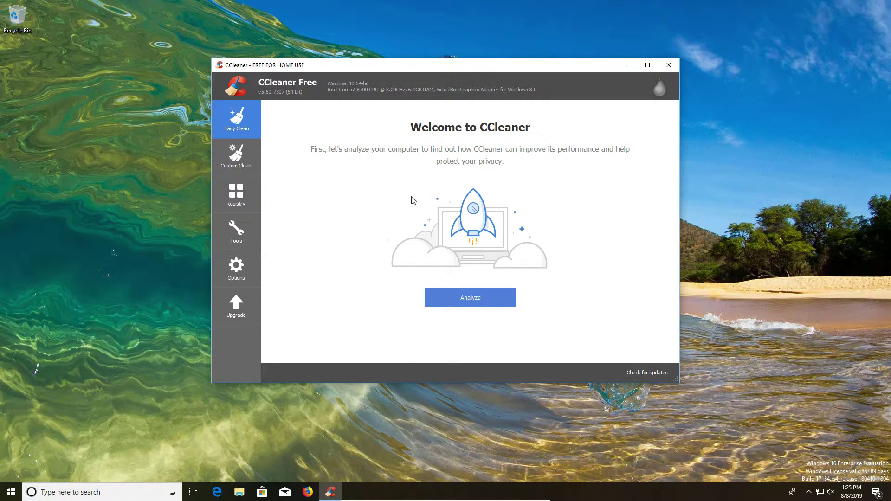
Run the Easy Clean analysis, then open and cancel the tracker and junk reviews unchanged.
click(457, 297)
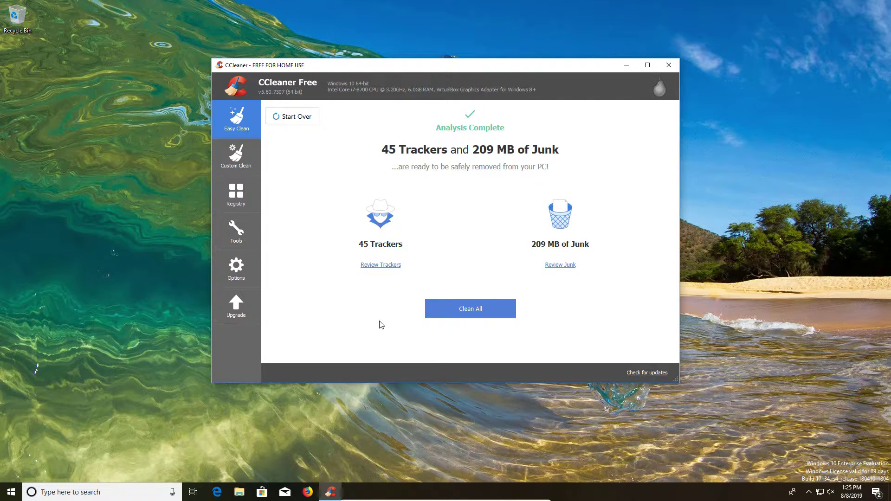
click(388, 265)
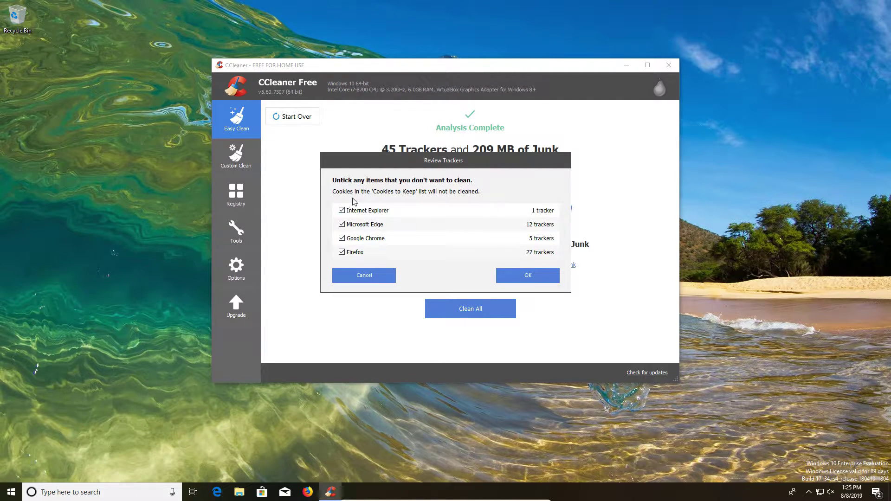
click(343, 225)
click(378, 276)
click(557, 265)
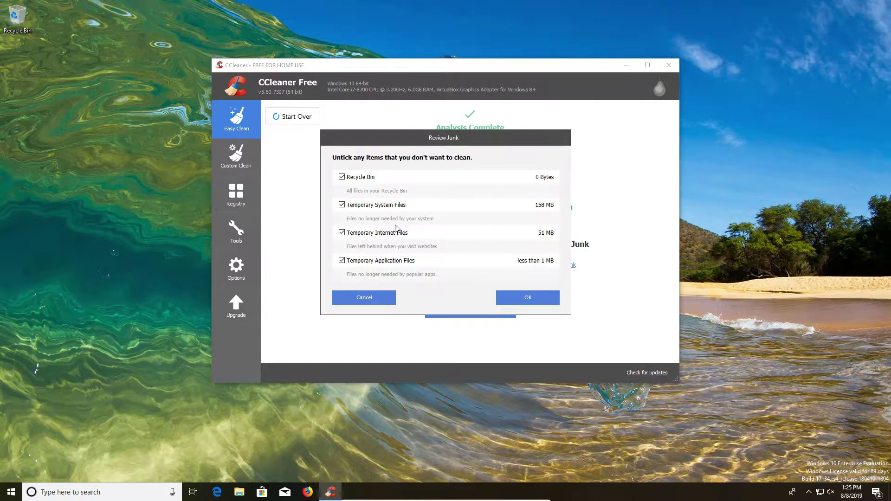
click(375, 302)
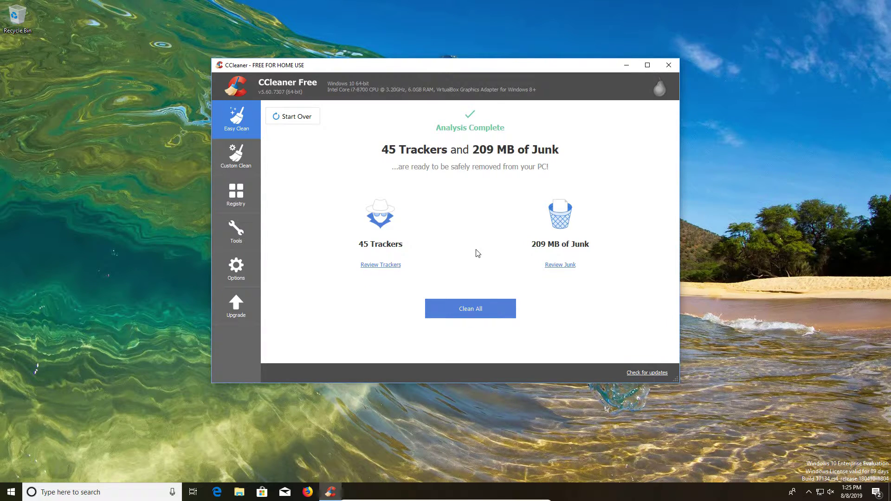
Browse the Custom Clean Windows and Applications checklists, then analyze to list 210 MB of deletable files.
click(239, 157)
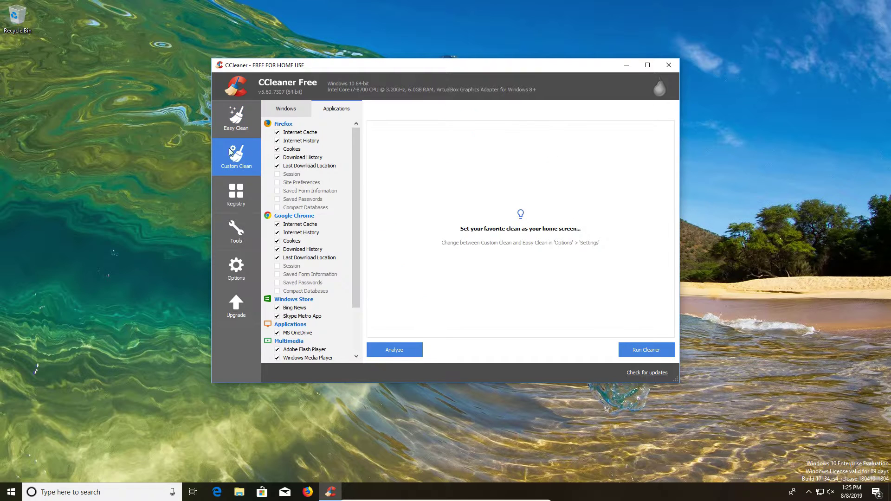
click(296, 109)
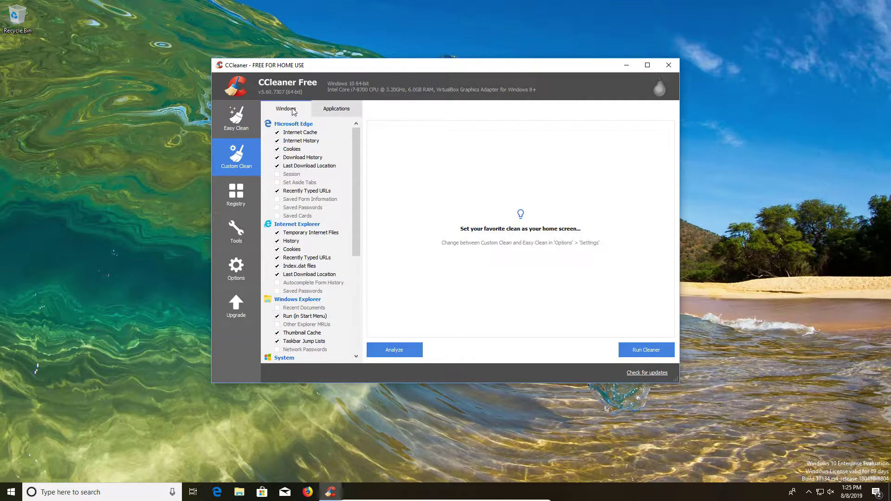
drag(358, 145, 356, 285)
click(344, 109)
click(286, 110)
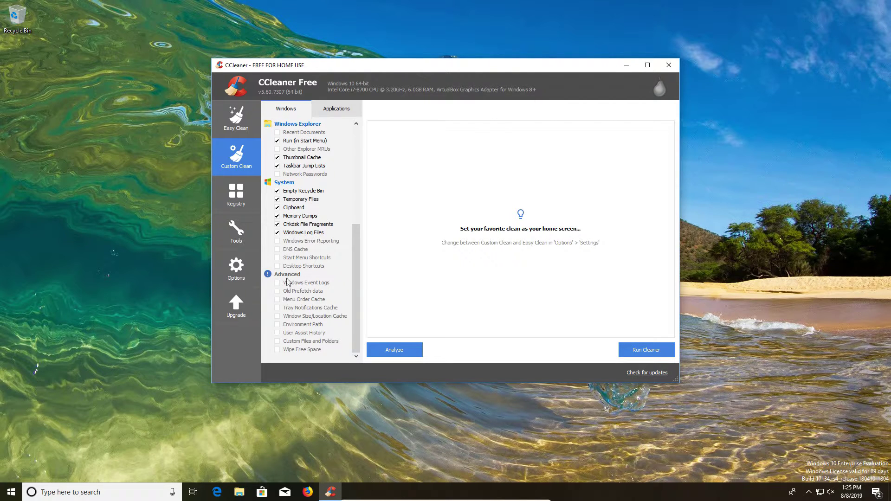
drag(355, 236, 363, 122)
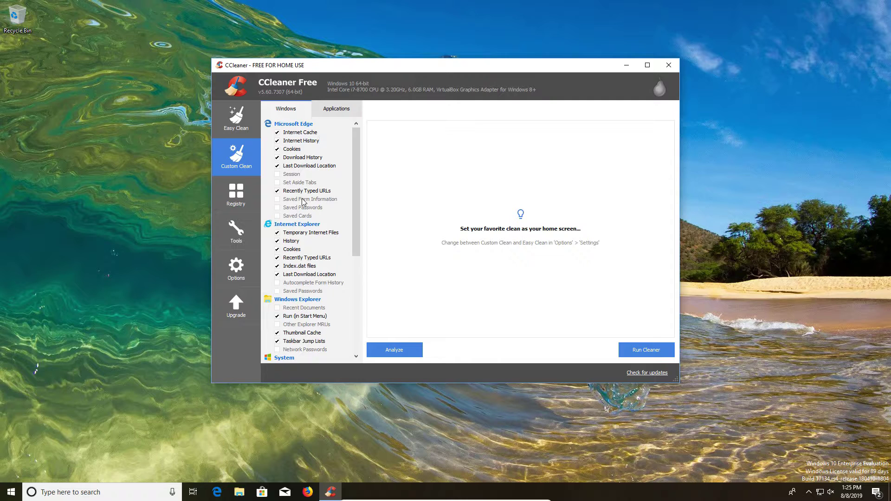
click(335, 110)
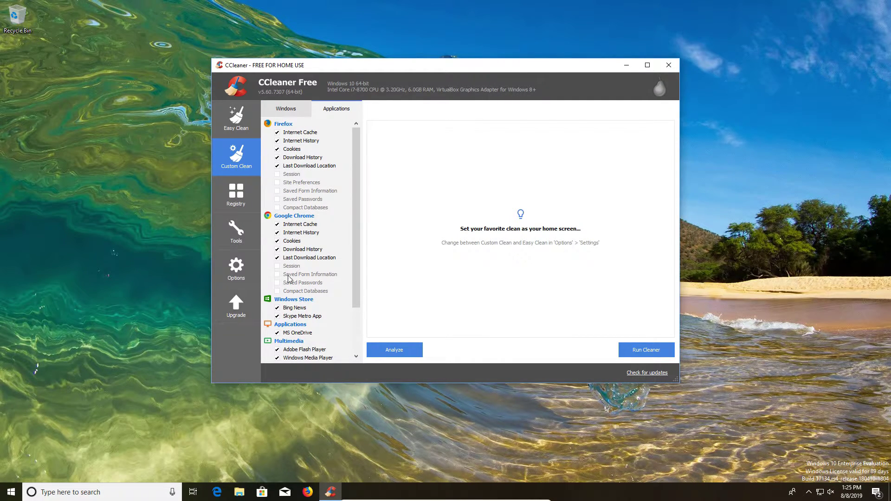
drag(355, 208, 358, 159)
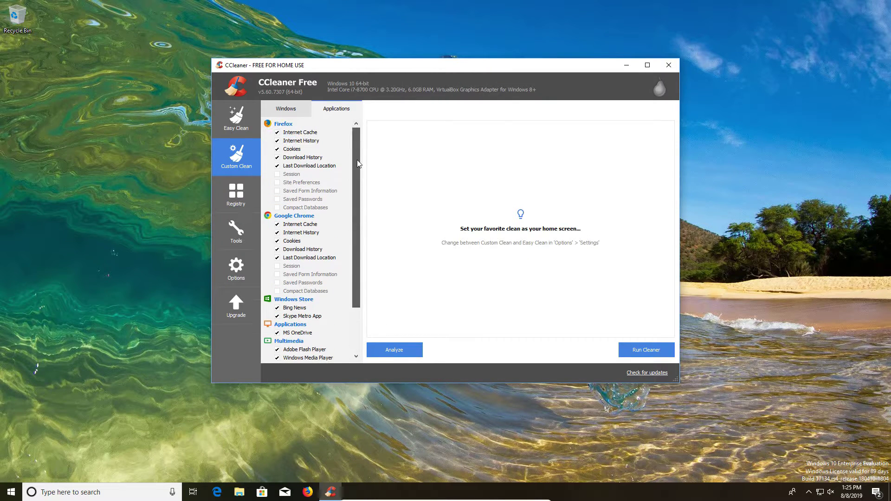
click(401, 349)
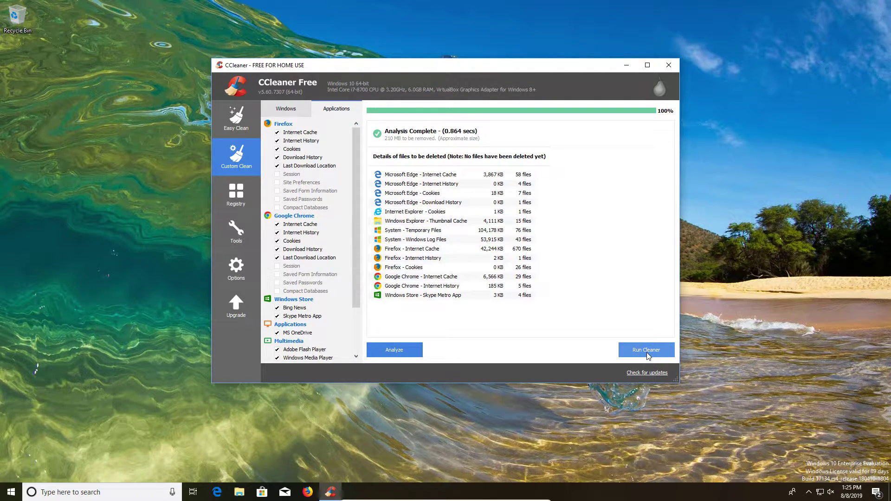
click(239, 205)
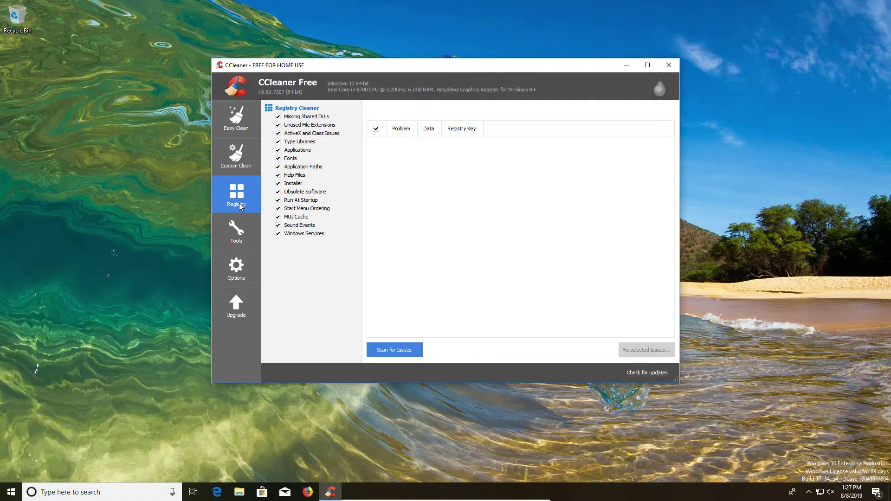
Scan the registry, fix all 65 selected issues past the backup prompt, then rescan.
click(394, 351)
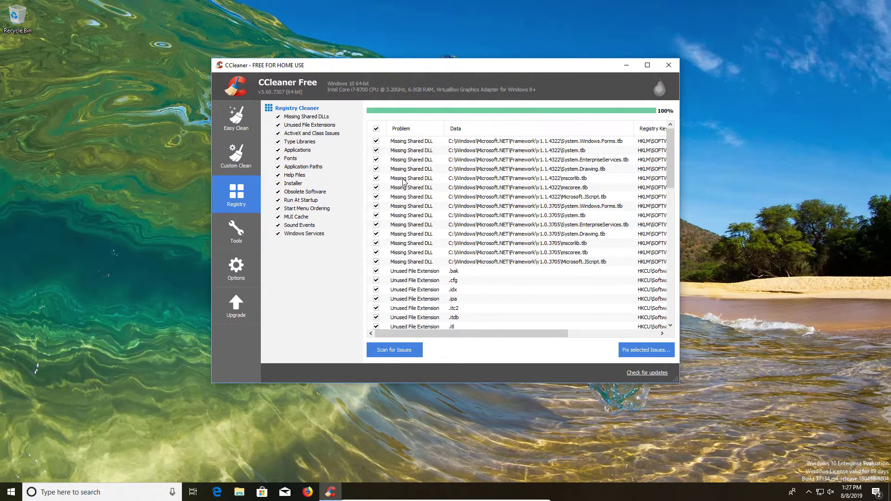
scroll(422, 255, up, 15)
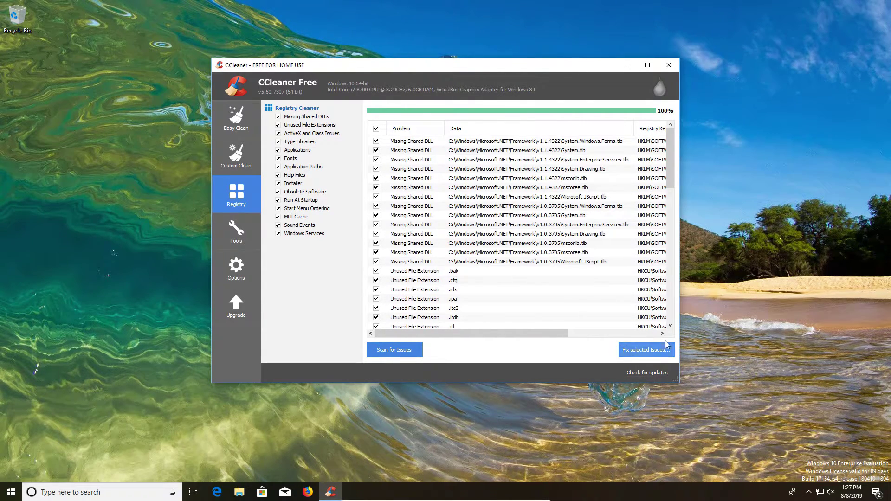
click(637, 352)
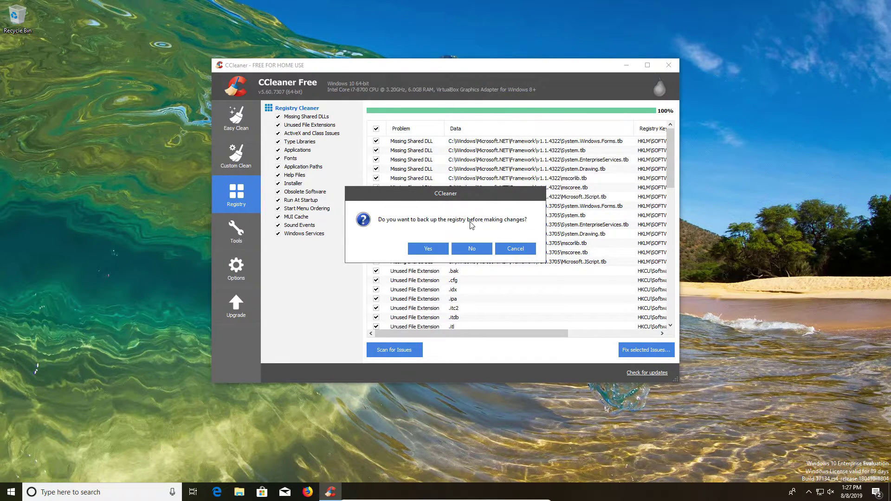
click(472, 249)
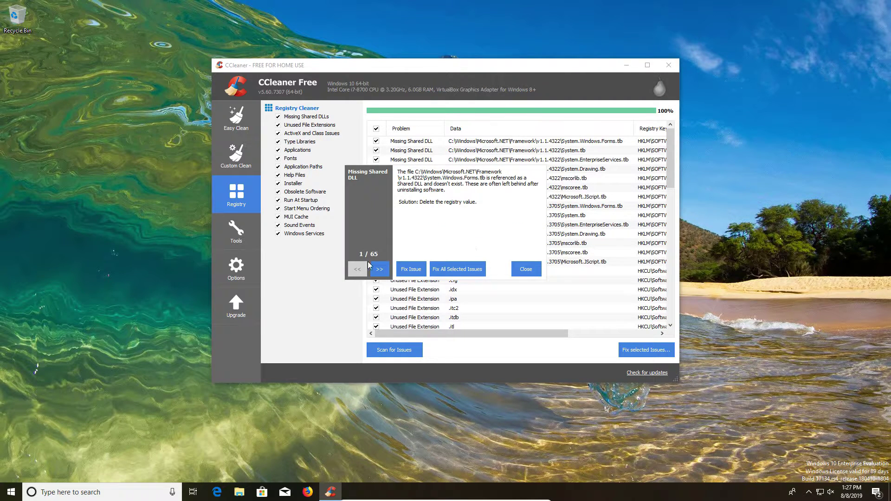
click(476, 272)
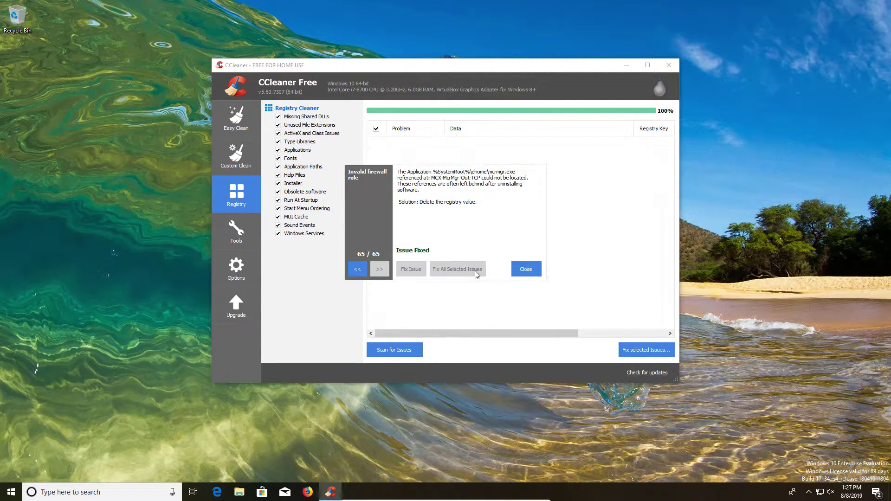
click(529, 269)
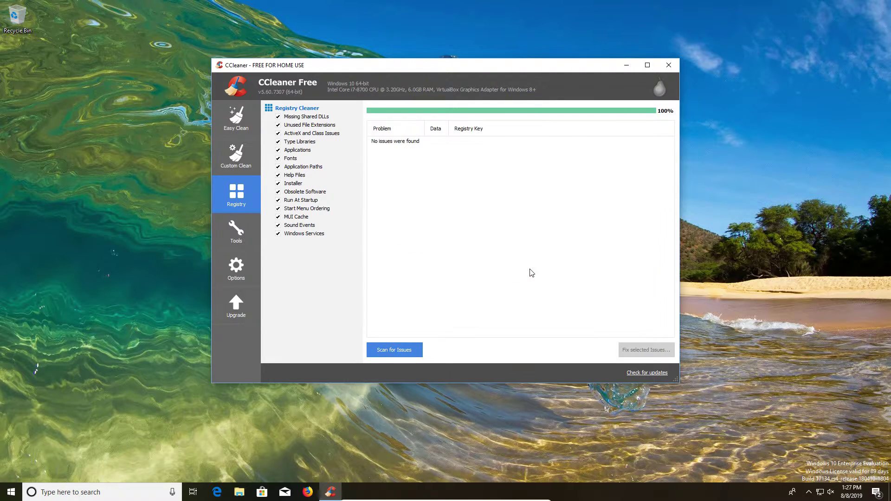
click(403, 351)
Browse the Uninstall list (App Installer) and Software Updater in Tools, then show Startup programs.
click(236, 237)
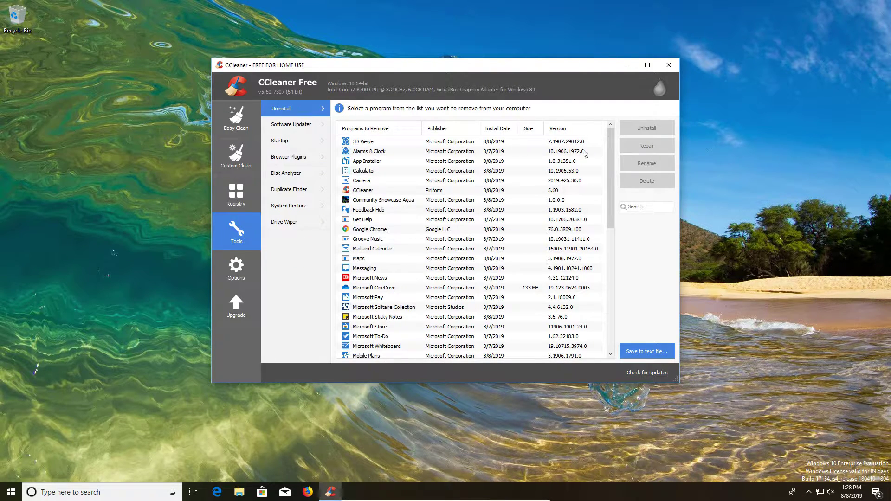
mouse_move(611, 150)
mouse_down()
mouse_move(616, 309)
mouse_move(617, 137)
mouse_up()
click(372, 163)
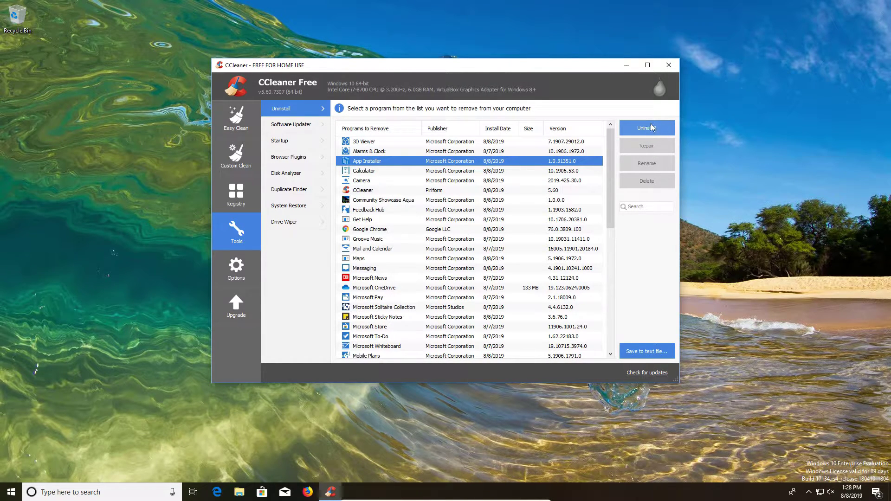
click(279, 126)
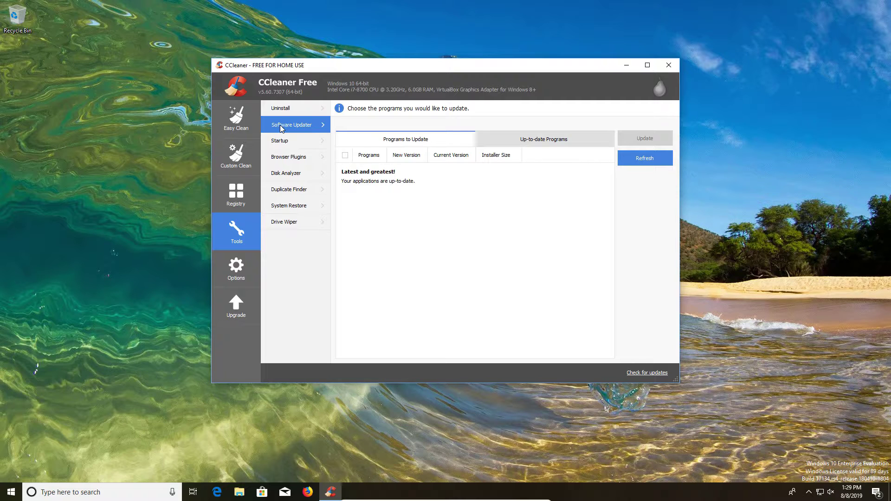
click(282, 147)
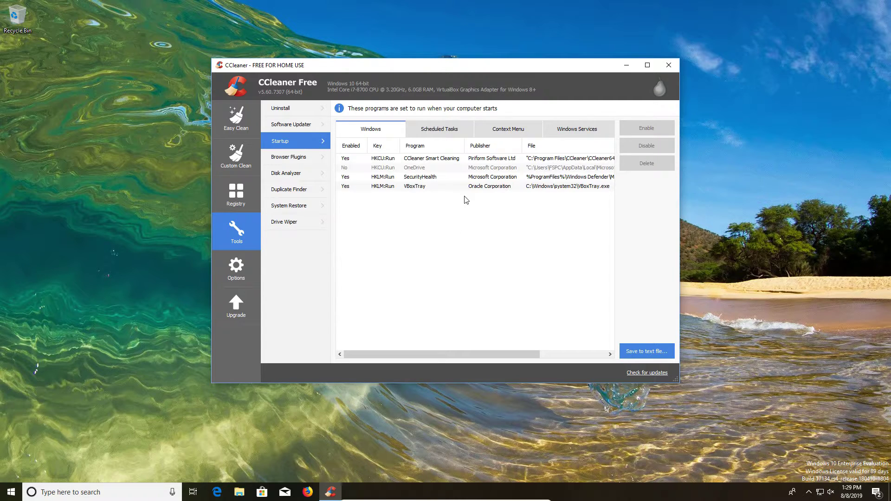
Disable CCleaner Smart Cleaning at startup and glance at Scheduled Tasks, Context Menu and Services.
click(421, 159)
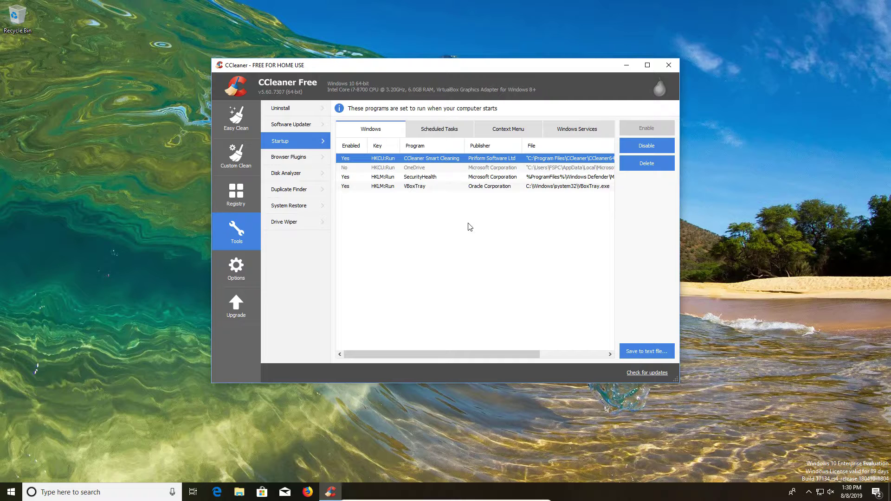
click(668, 143)
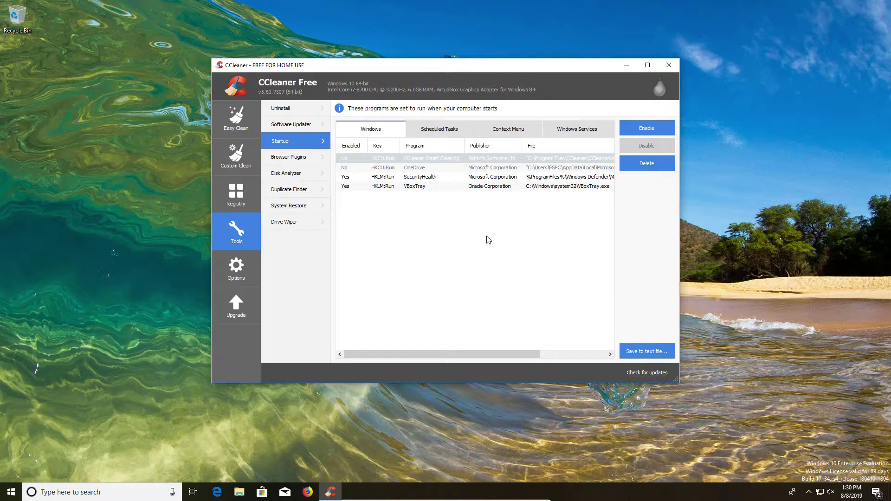
click(436, 129)
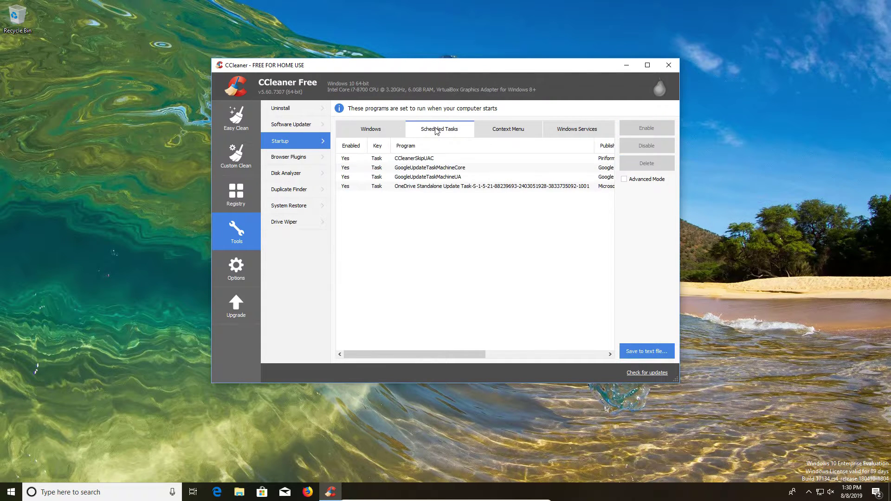
click(515, 134)
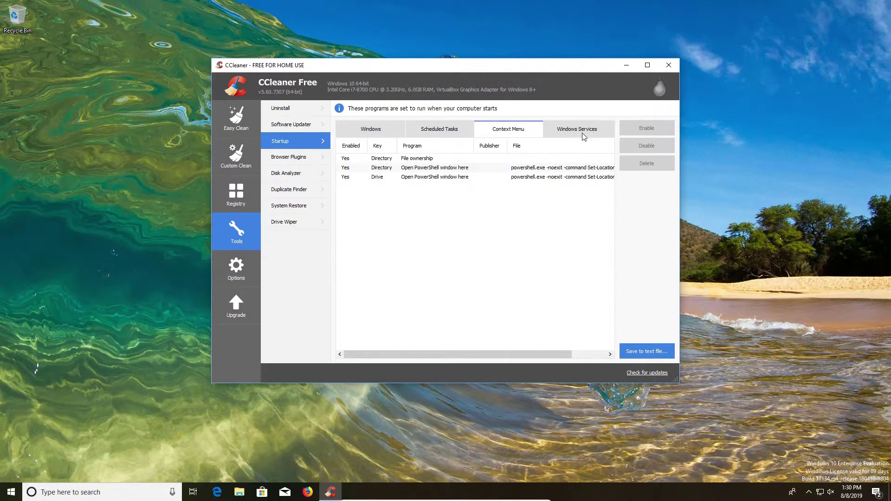
click(583, 135)
click(378, 130)
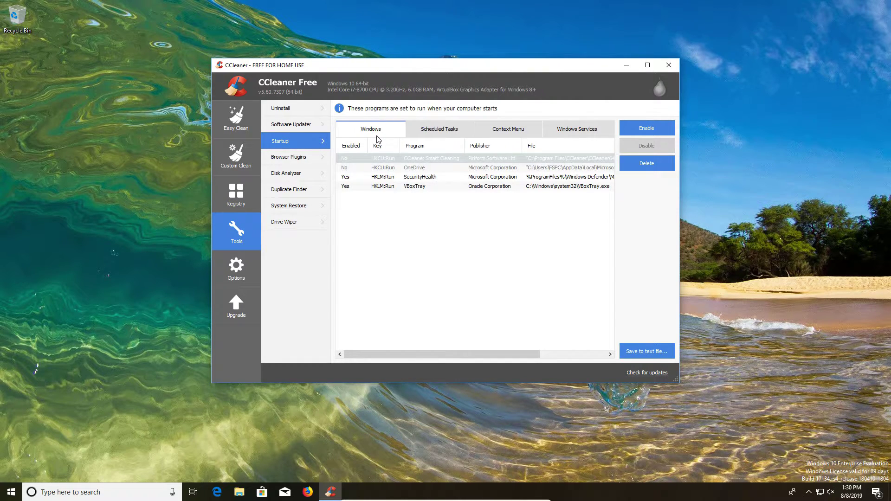
In Browser Plugins, compare the Firefox and Chrome lists, then select Form Autofill and eBay.
click(289, 158)
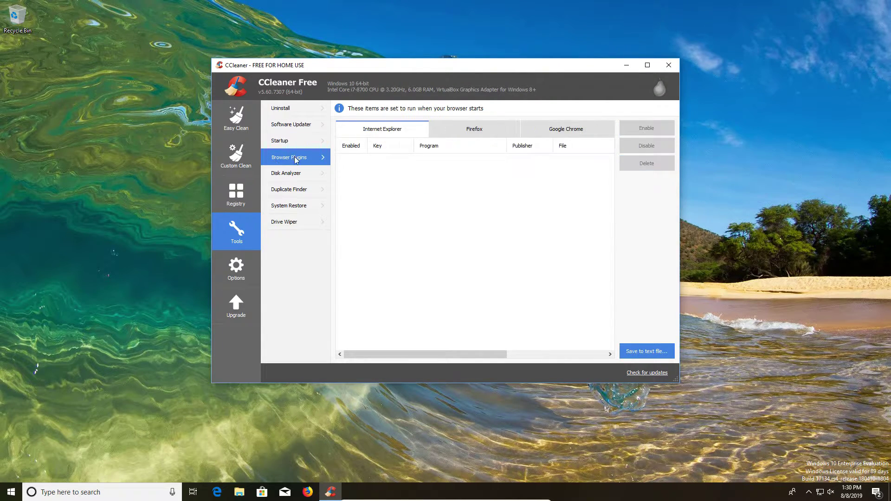
click(467, 134)
click(549, 130)
click(490, 132)
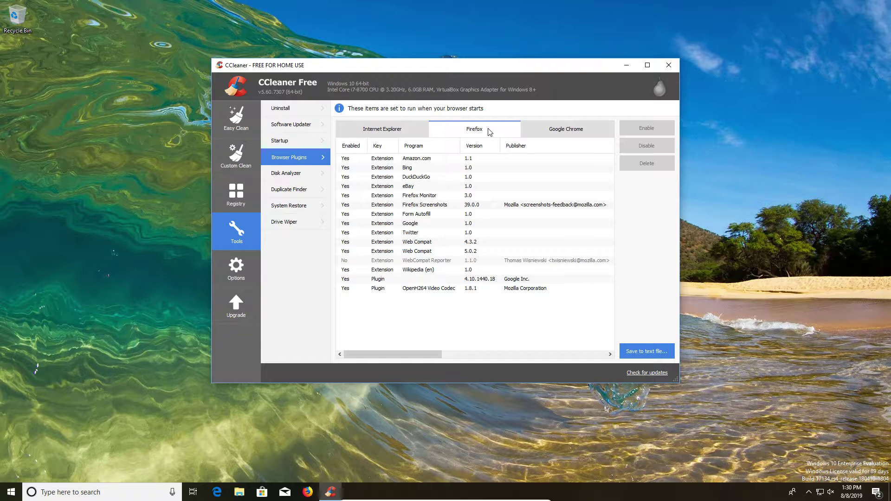
drag(419, 162, 415, 219)
click(414, 218)
click(416, 186)
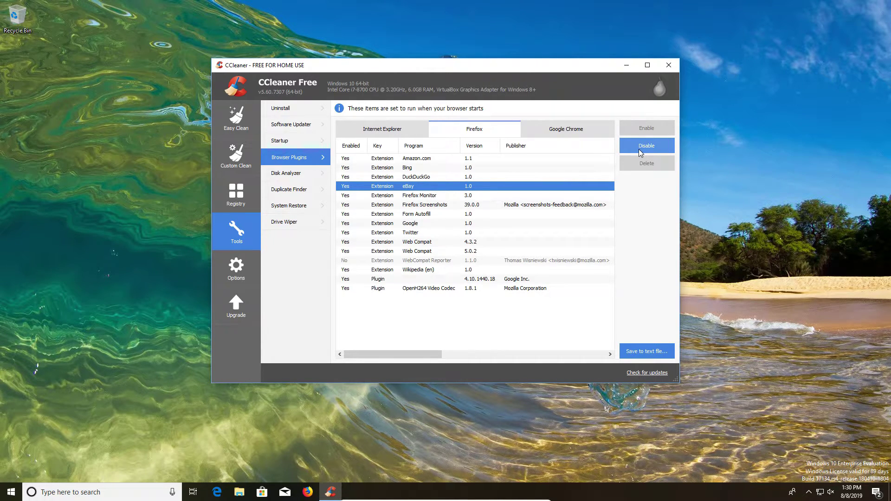
Analyze Local Disk (C:) usage, inspect Pictures, Music and Documents, then open Duplicate Finder.
click(292, 175)
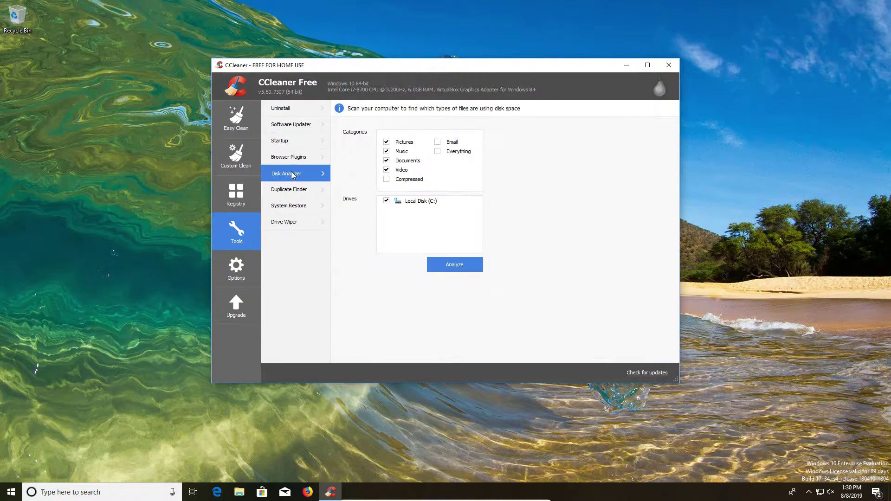
click(455, 265)
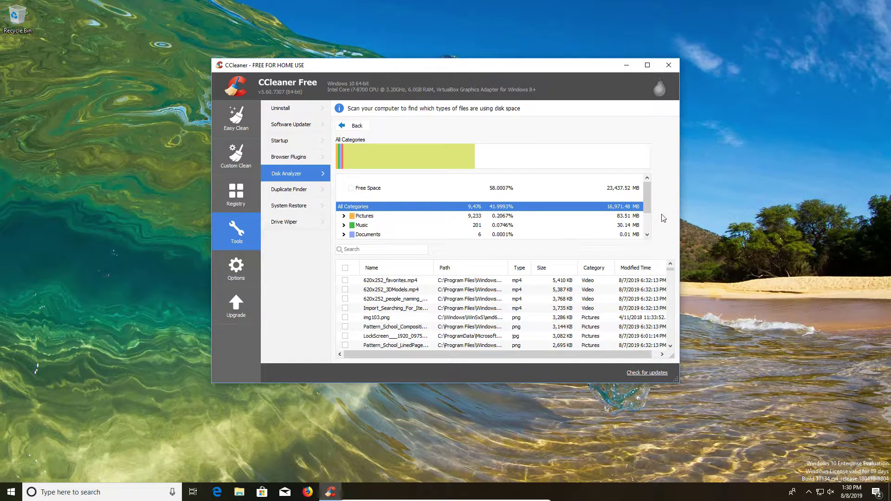
mouse_move(645, 194)
mouse_down()
mouse_move(648, 234)
mouse_move(645, 194)
mouse_up()
click(359, 216)
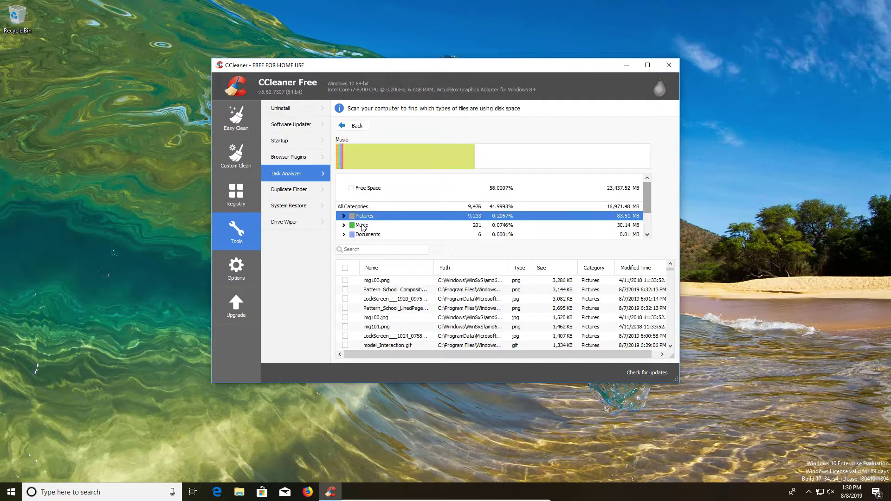
click(363, 225)
click(366, 234)
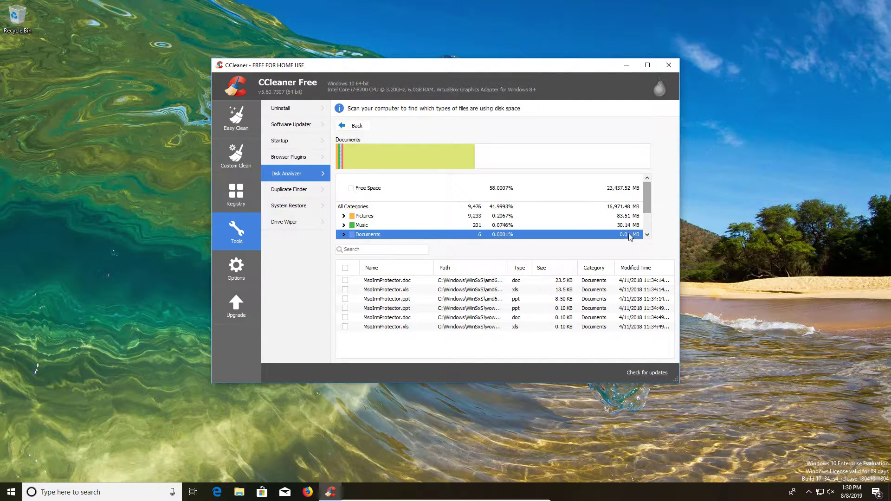
mouse_move(649, 204)
mouse_down()
mouse_move(646, 225)
mouse_move(647, 200)
mouse_up()
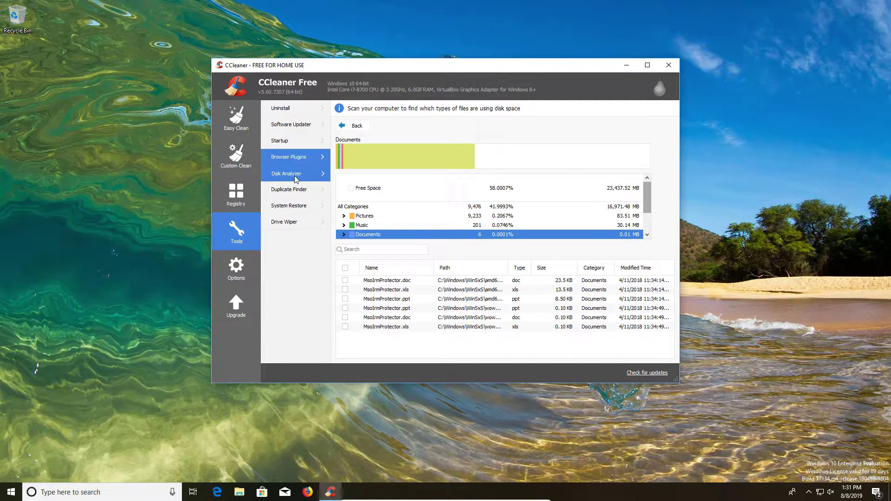
click(292, 191)
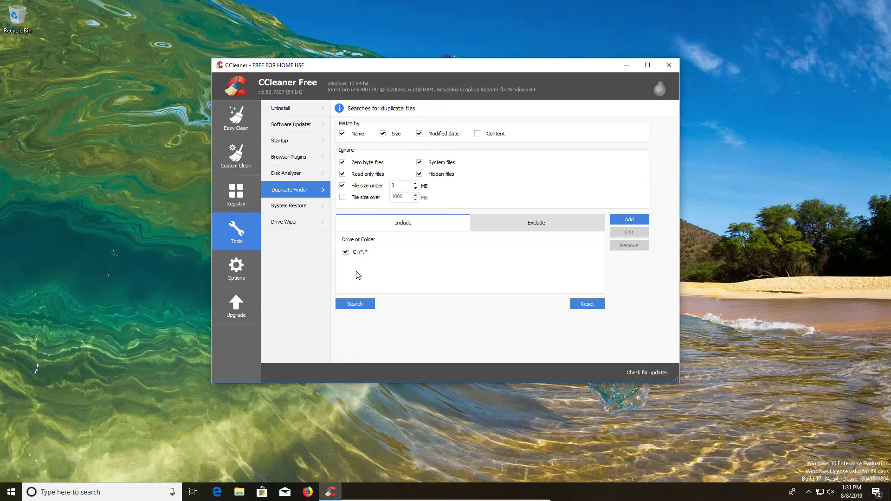
Select the older Ccleaner Restore Point in System Restore, then open Drive Wiper.
click(295, 209)
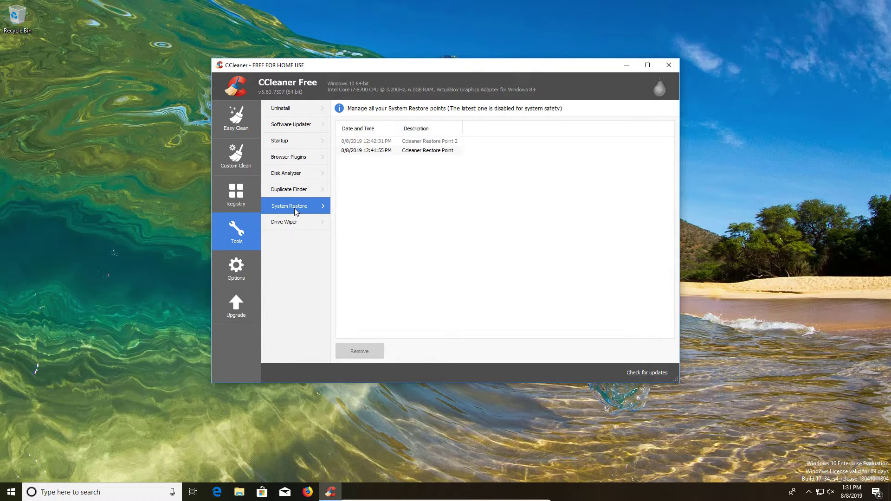
click(427, 151)
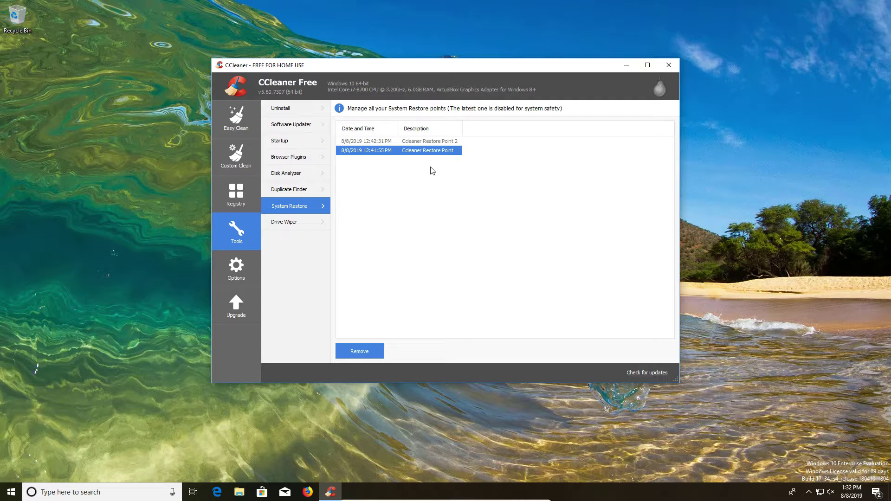
click(286, 224)
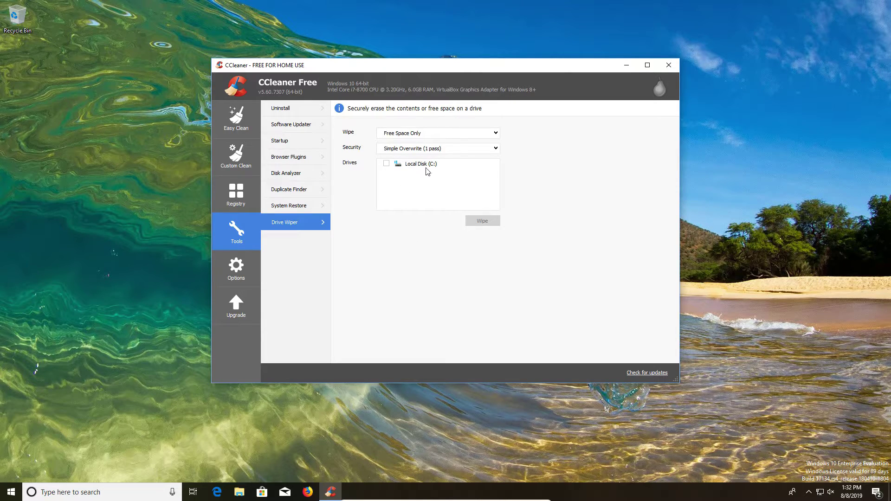
click(449, 133)
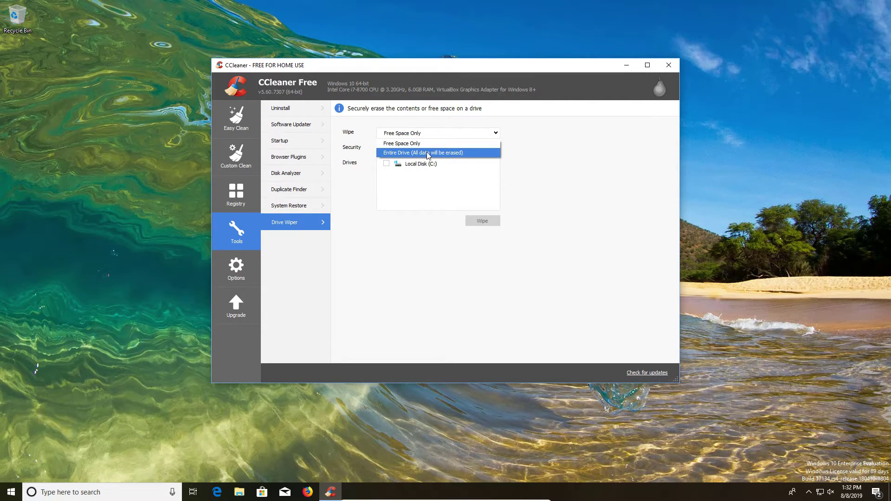
click(515, 158)
click(494, 149)
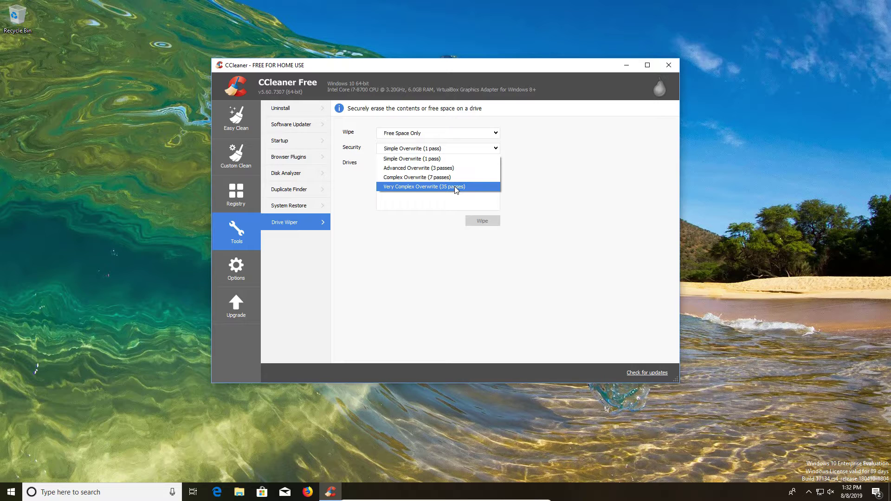
click(422, 230)
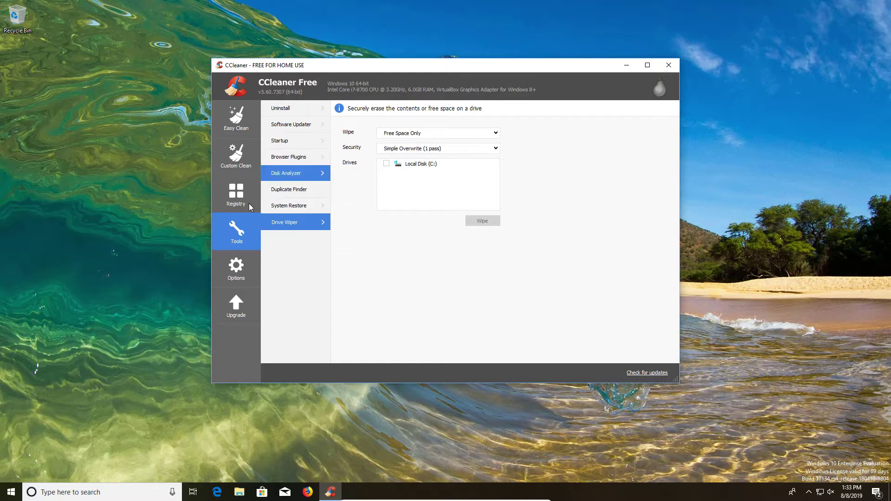
In Options, enable secure file deletion using Simple Overwrite (1 pass).
click(235, 269)
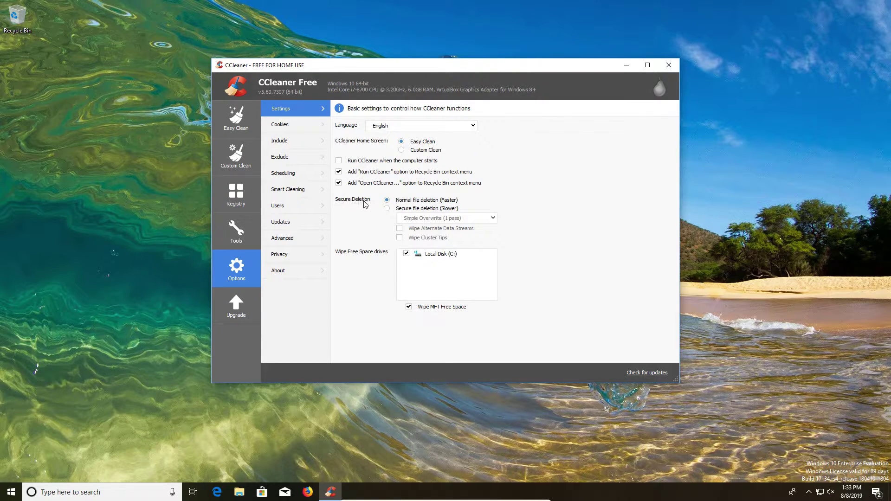
click(387, 209)
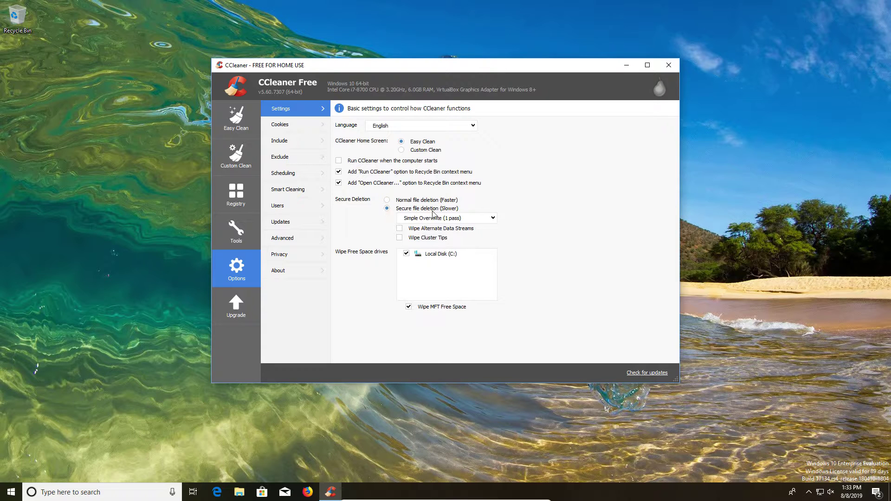
click(482, 219)
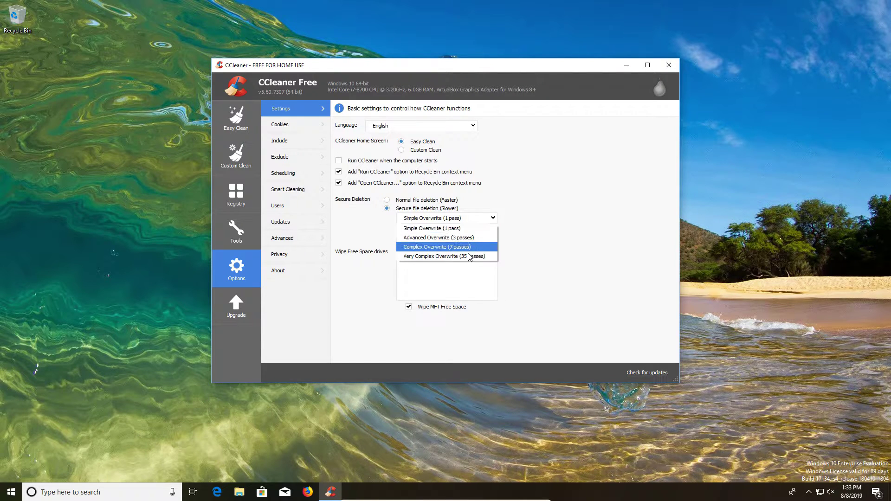
click(544, 247)
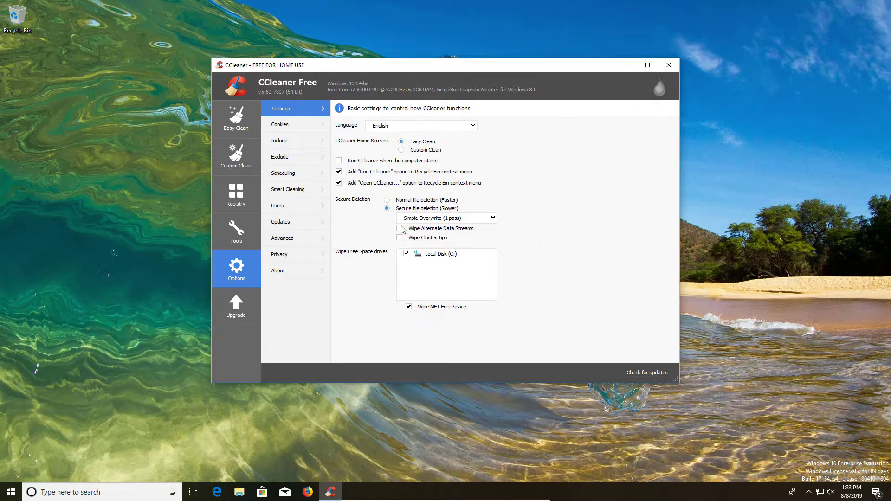
Revisit the Custom Clean results, return to Options, and bring the CCleaner window back into focus.
click(236, 154)
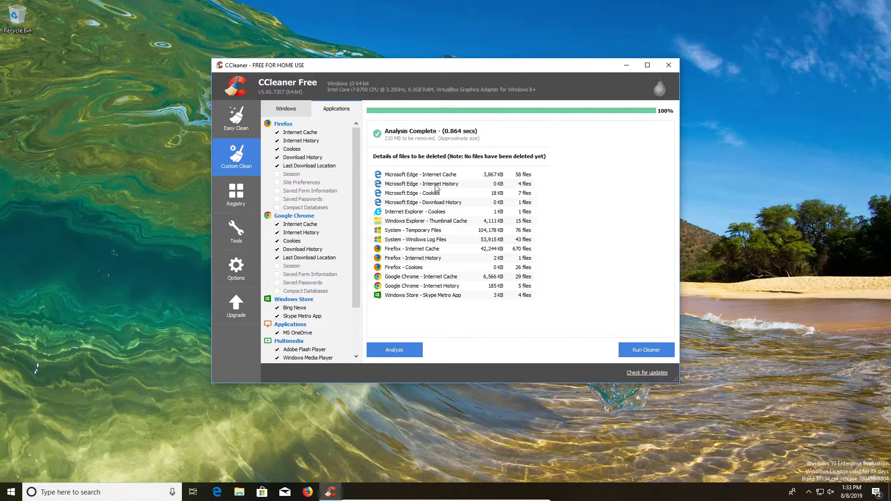
click(236, 268)
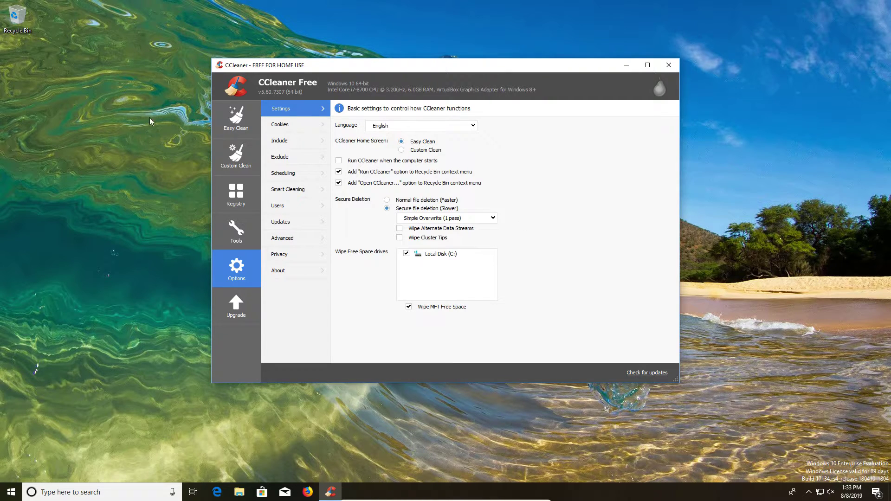
click(23, 21)
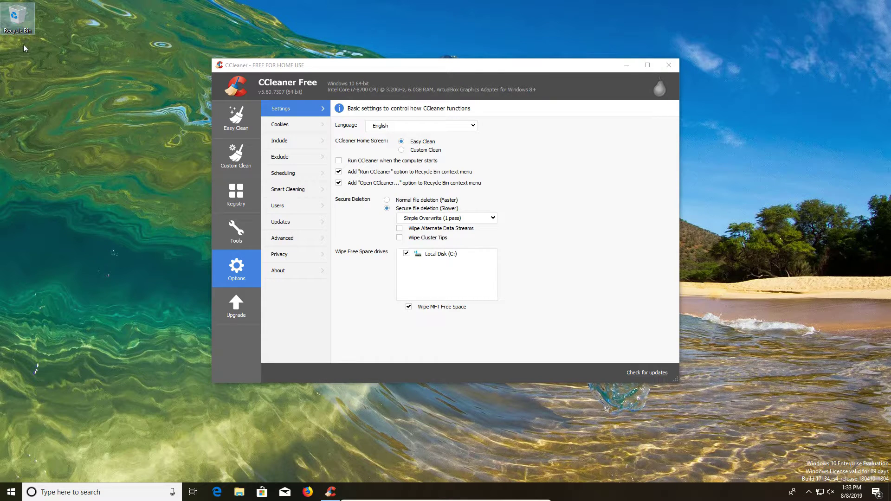
click(543, 216)
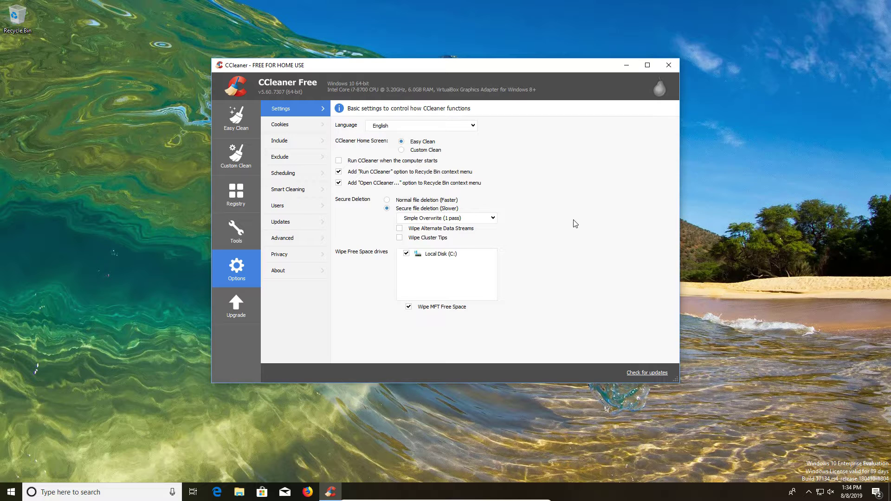
Browse each Options page from Cookies to Privacy, read the About details, then return to Settings.
click(301, 125)
click(301, 141)
click(299, 158)
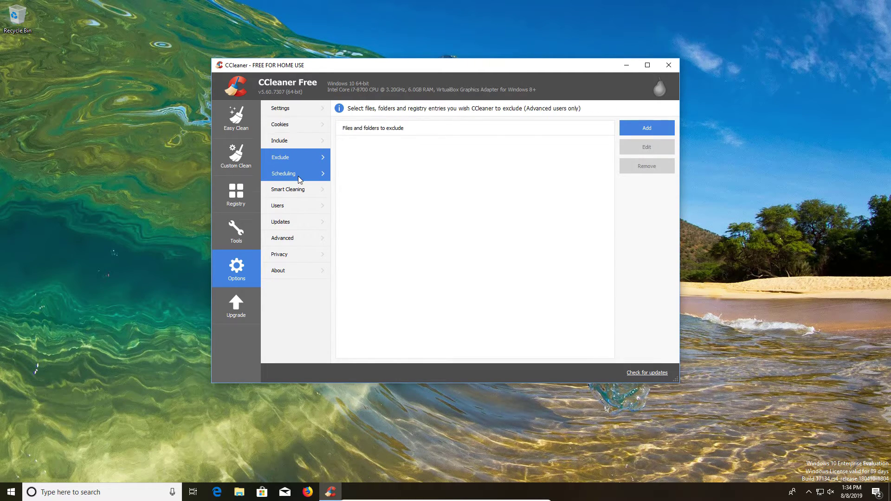
click(296, 173)
click(295, 190)
click(293, 206)
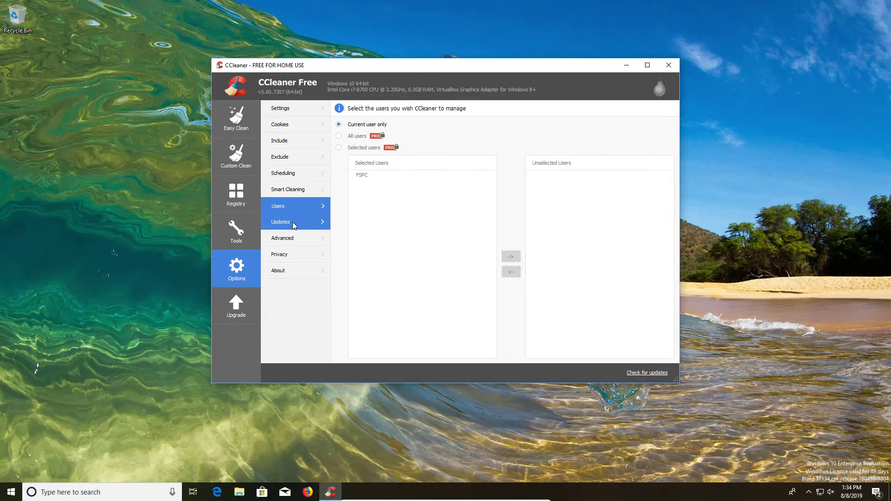
click(294, 222)
click(295, 238)
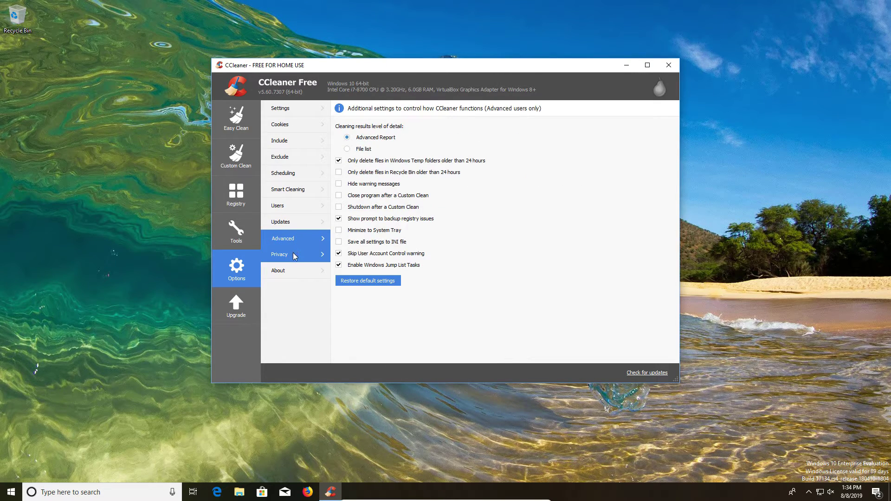
click(293, 255)
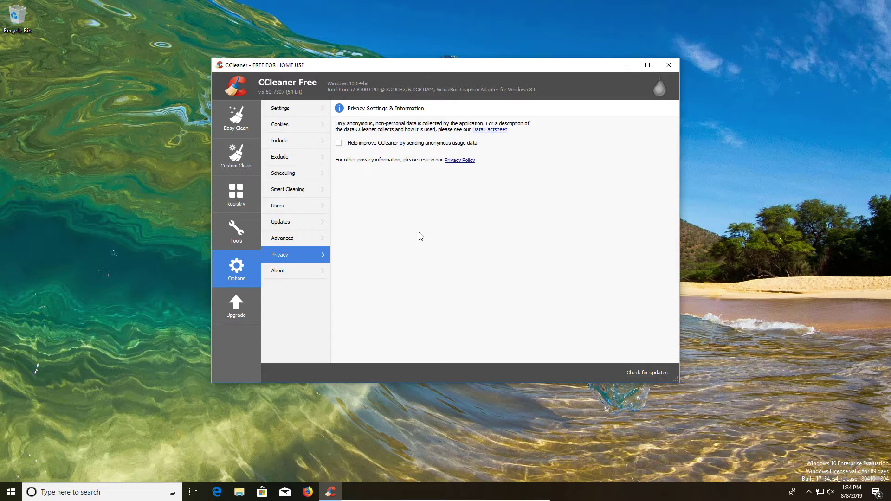
click(295, 269)
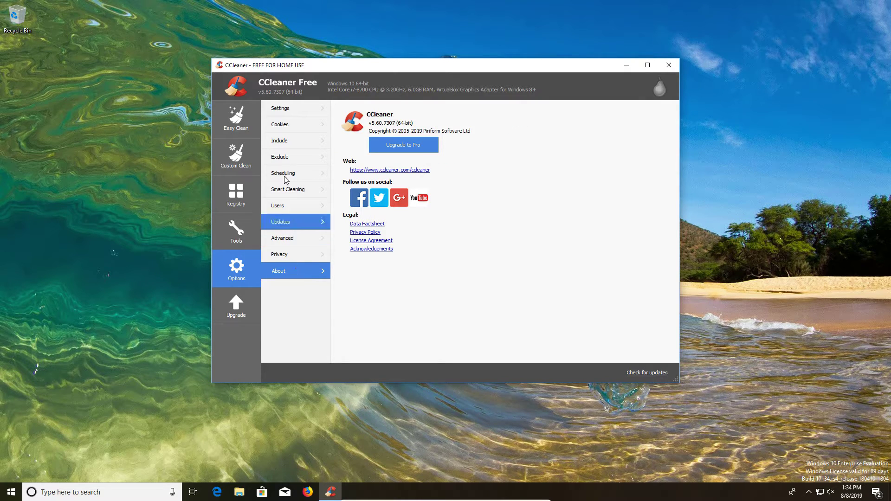
click(284, 111)
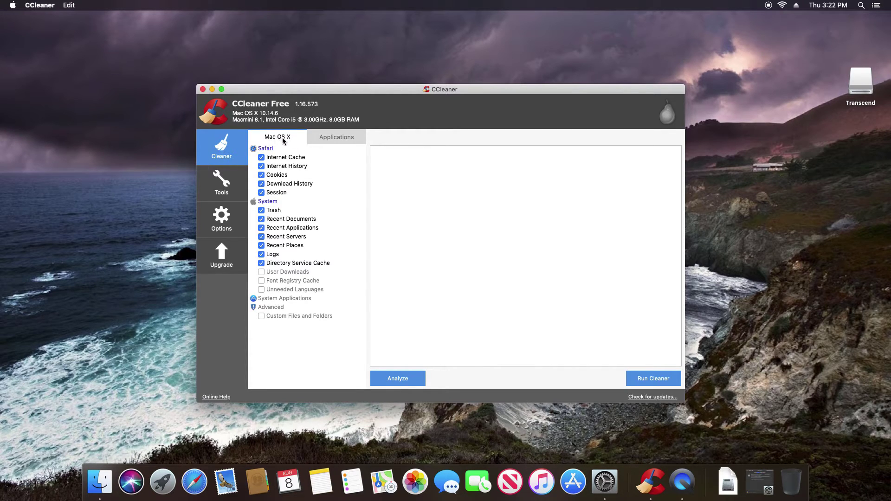
click(328, 140)
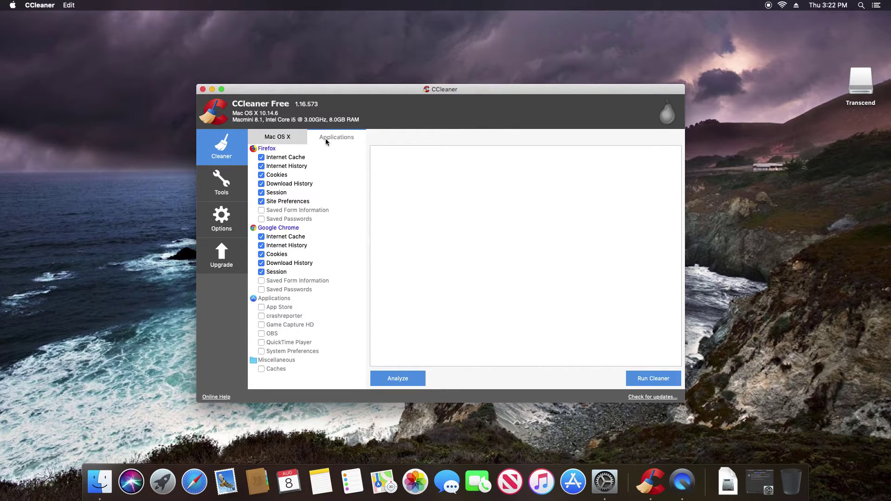
click(291, 139)
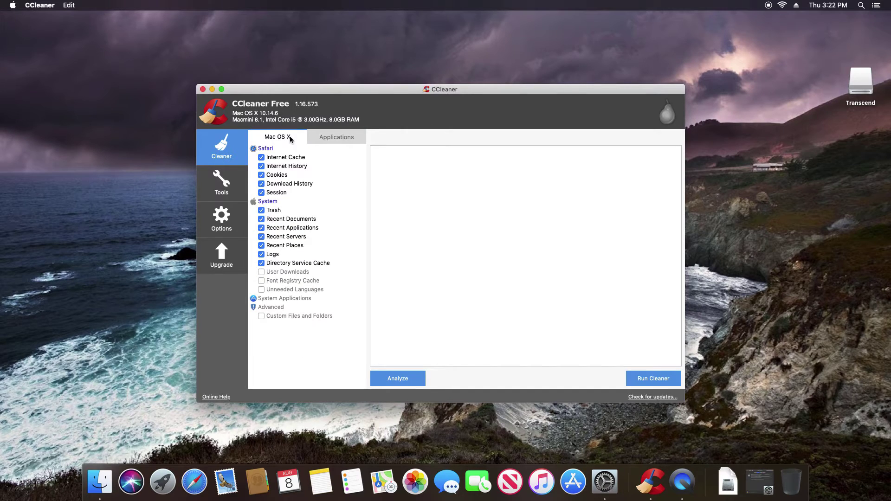
click(312, 137)
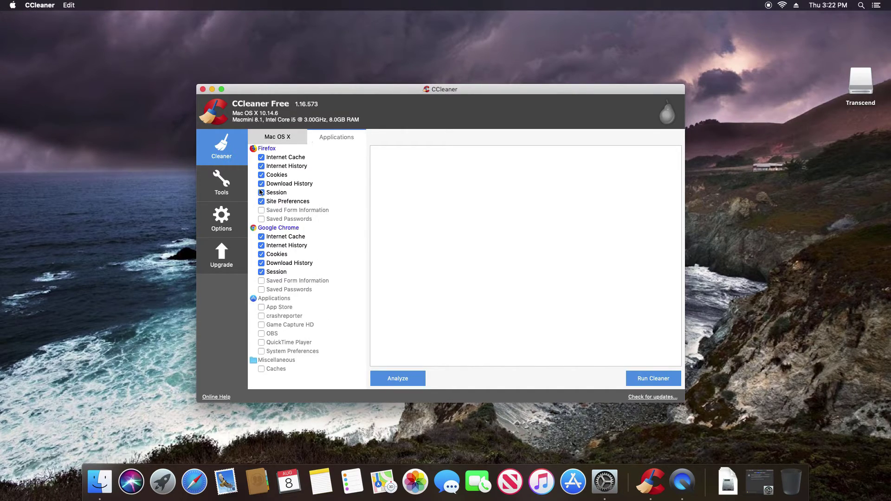
click(264, 140)
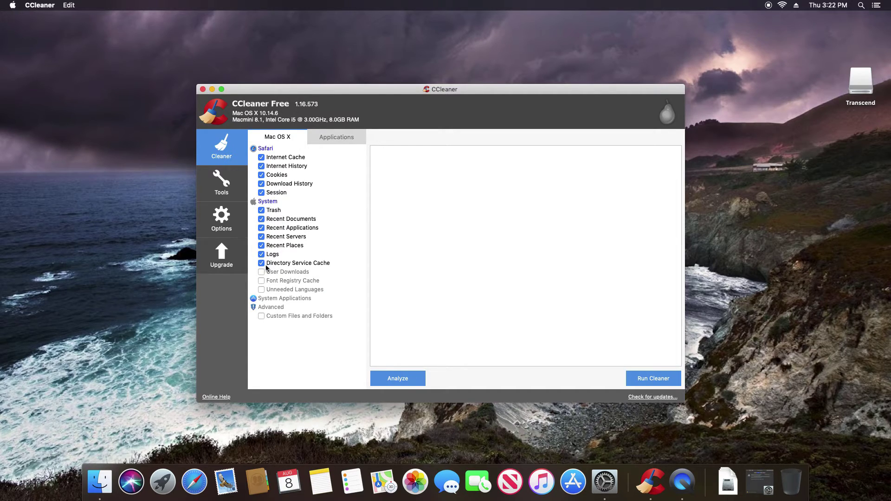
click(327, 137)
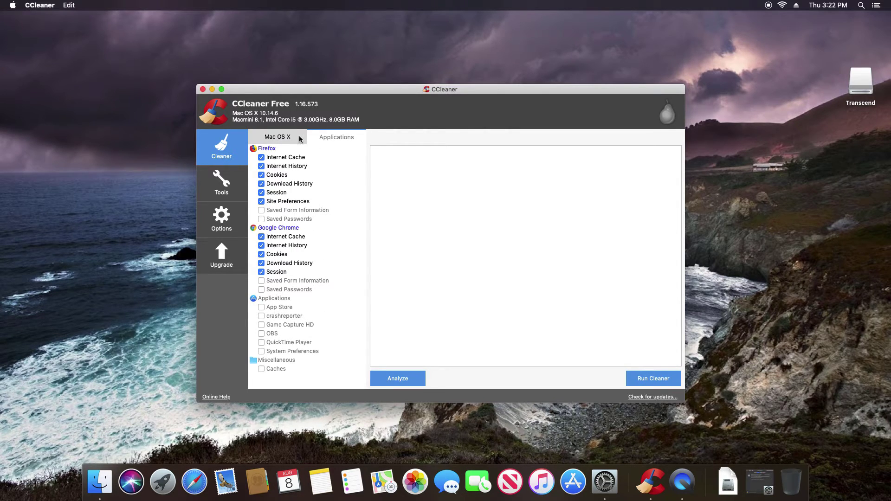
click(294, 139)
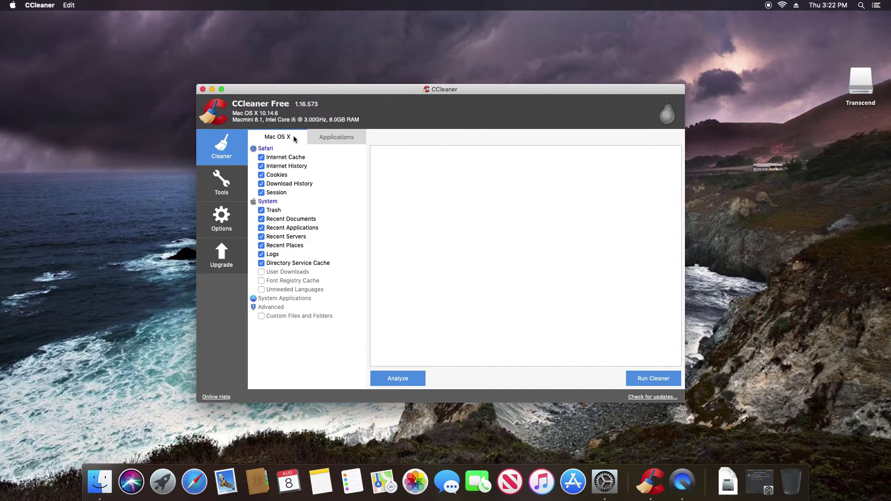
Select OBS under Uninstall, then disable and remove GoogleSoftwareUpdateAgent from Startup.
click(208, 195)
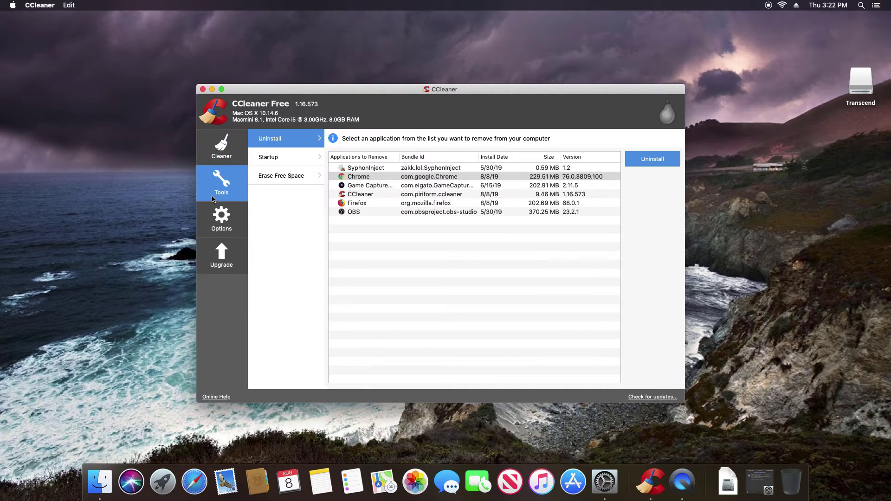
click(352, 211)
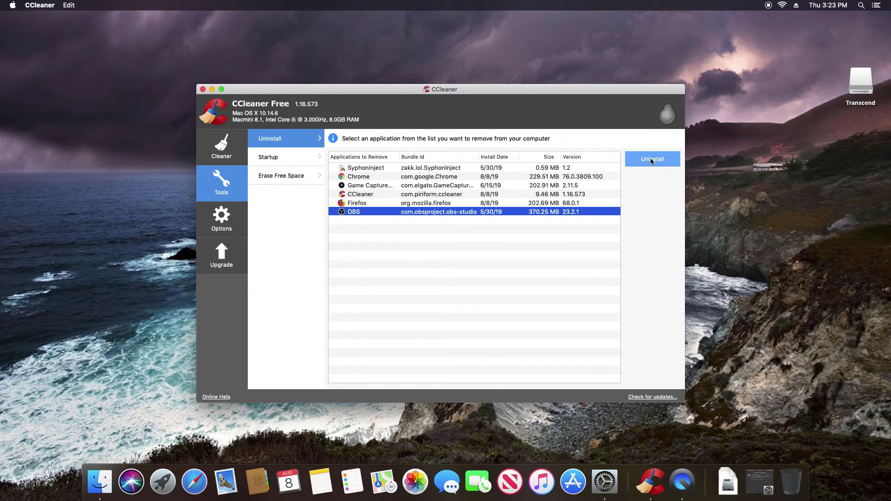
click(284, 159)
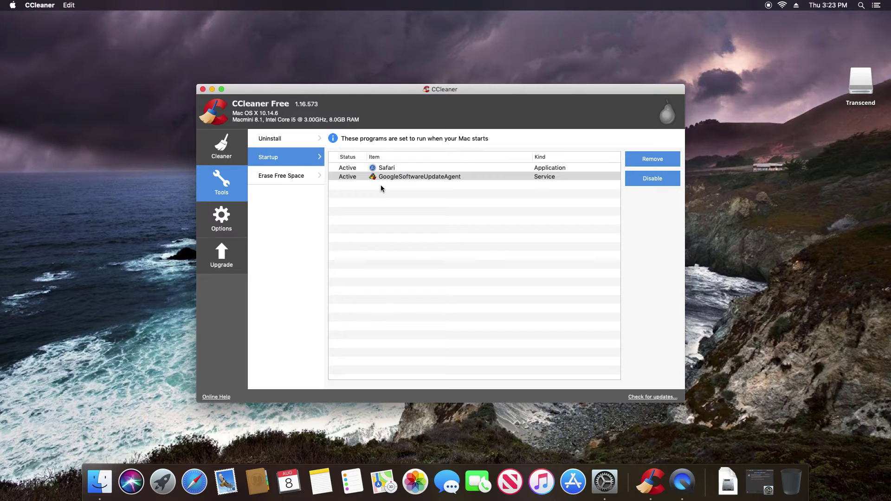
click(419, 176)
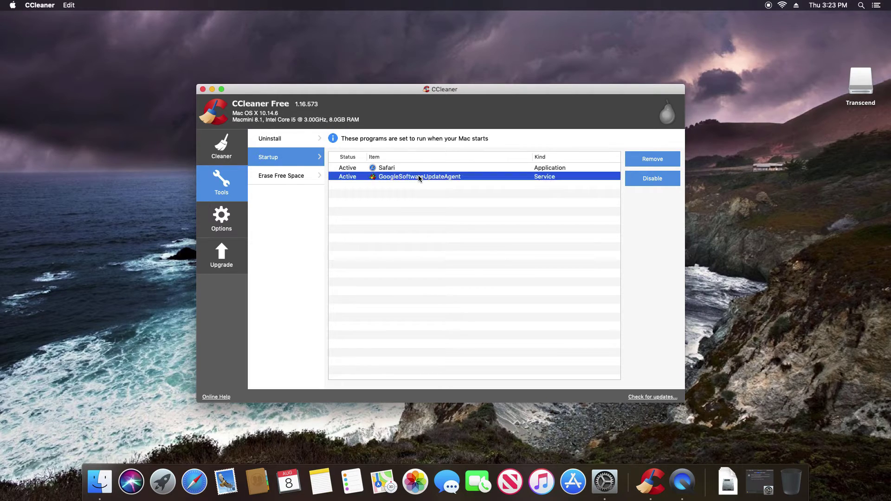
click(650, 183)
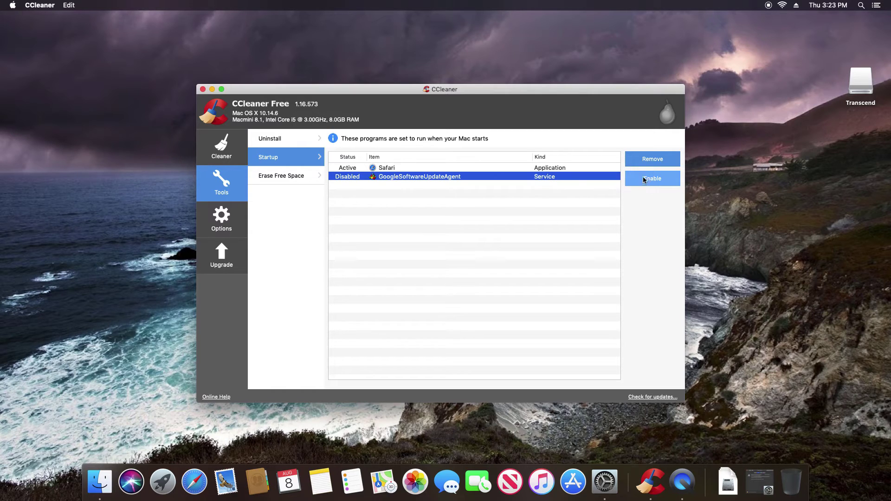
click(647, 159)
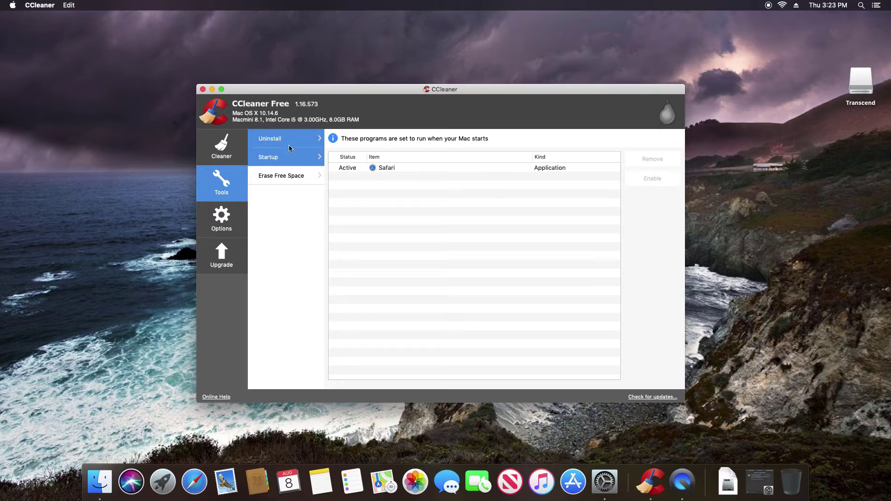
Set up Erase Free Space for the Transcend volume with Zero Out security.
click(277, 179)
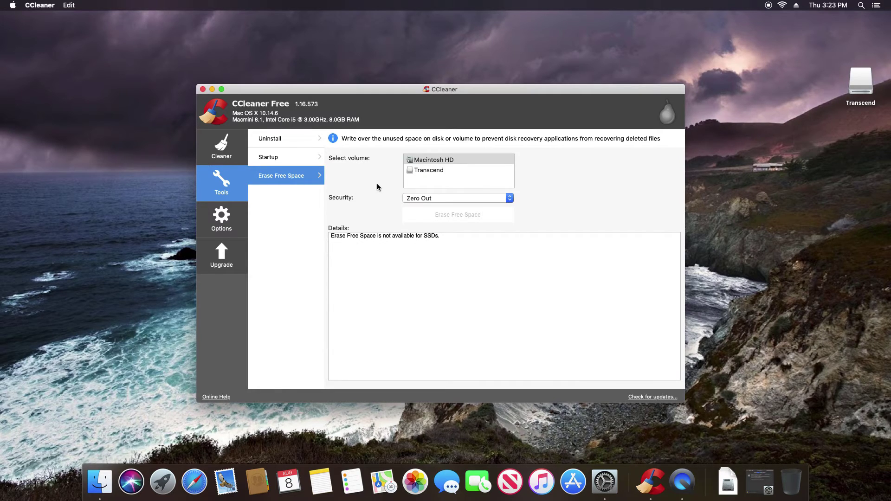
click(431, 170)
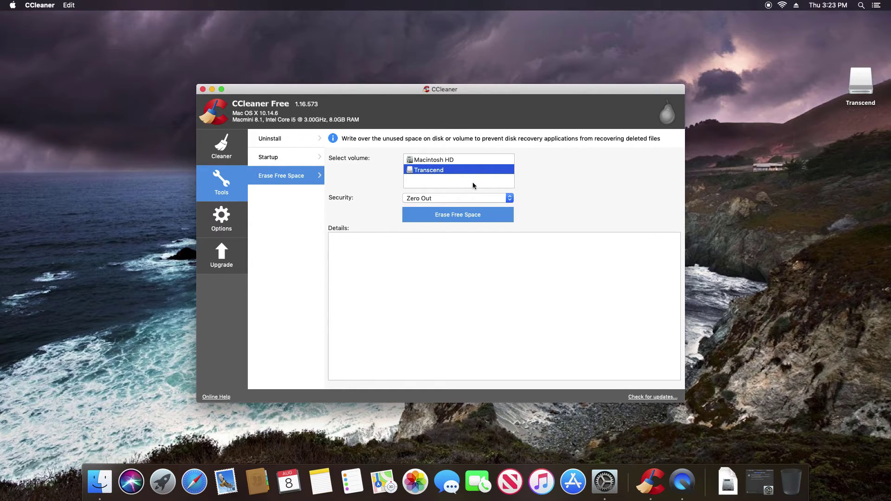
click(509, 198)
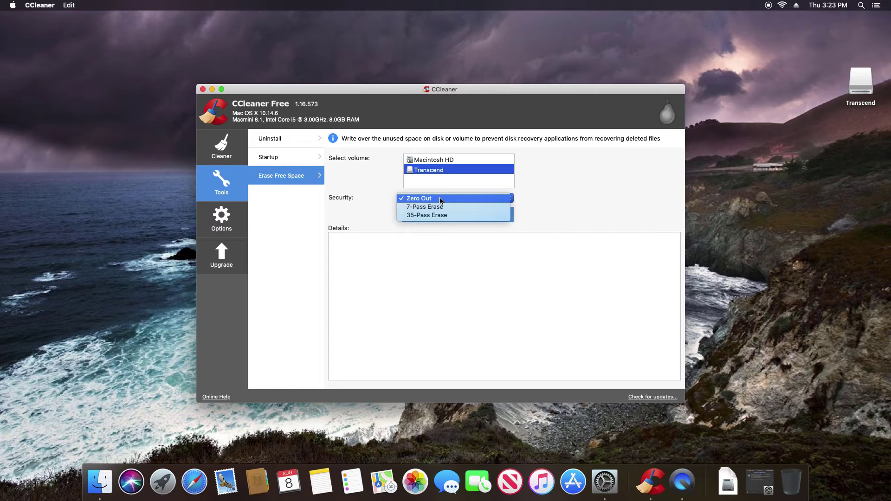
click(377, 177)
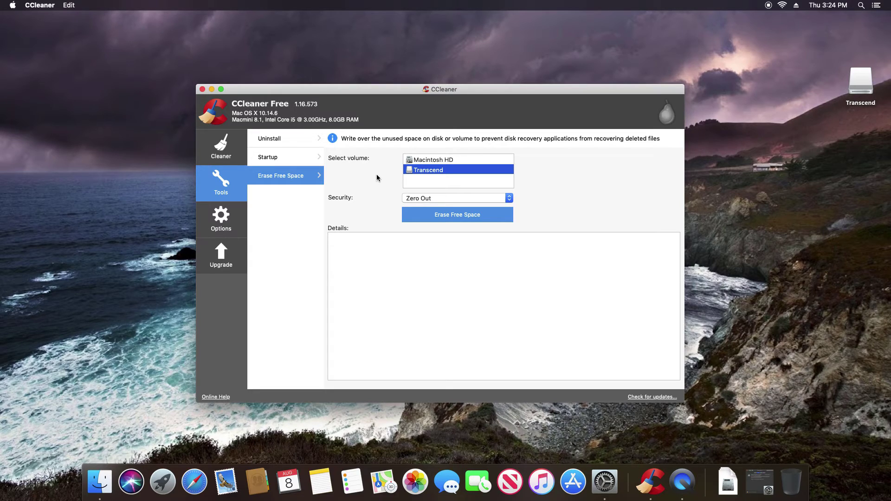
Check Security & Privacy's FileVault tab shows FileVault off for Macintosh HD, then minimize it.
click(604, 482)
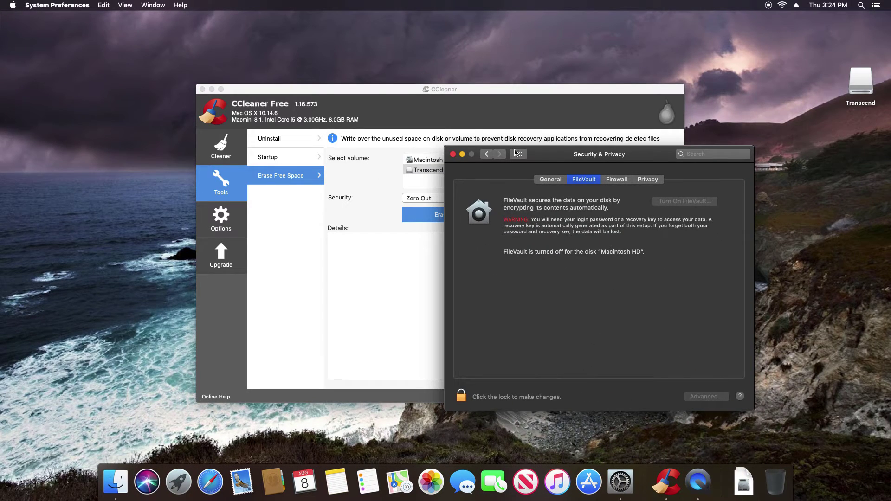
click(518, 155)
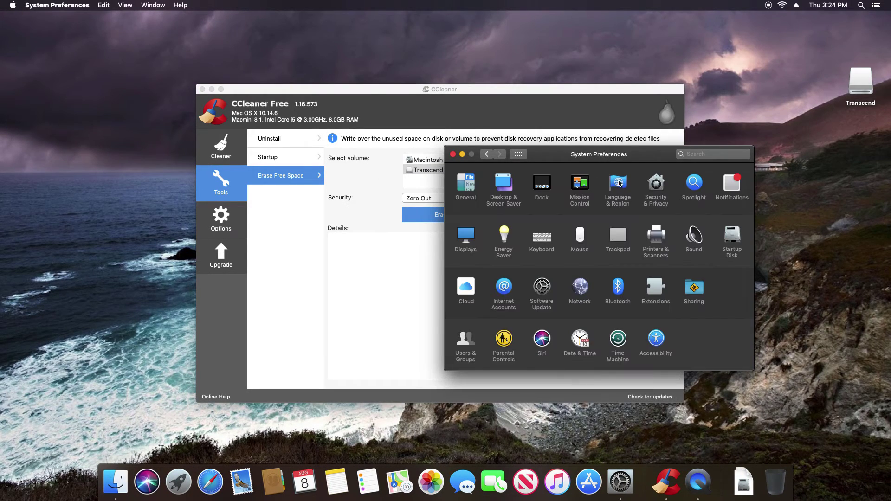
click(661, 185)
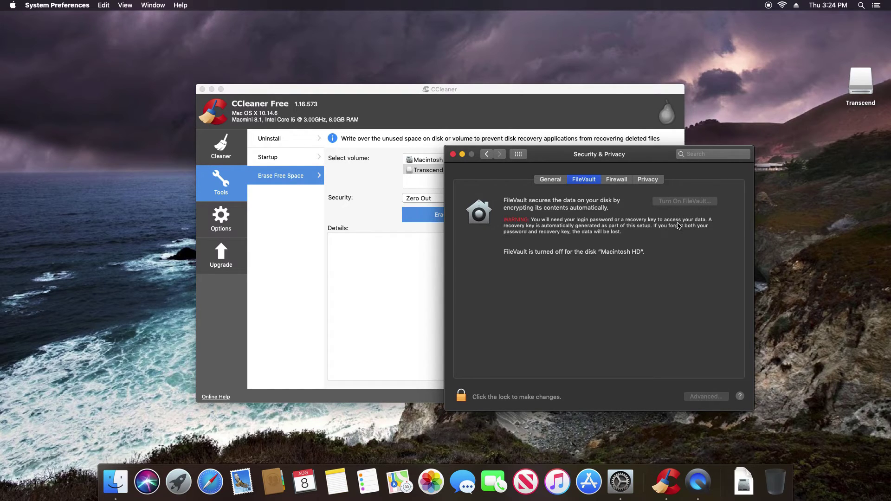
click(462, 154)
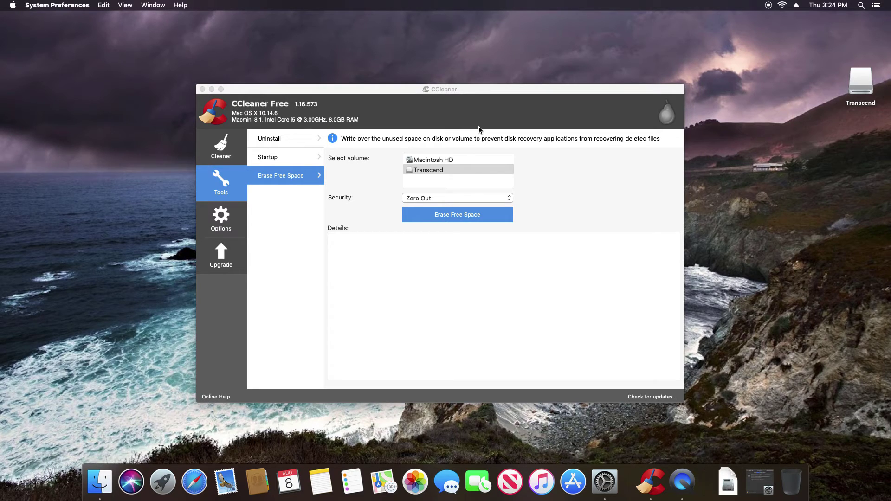
Leave CCleaner's file deletion on Normal instead of Secure, then return to the Cleaner checklist.
click(236, 226)
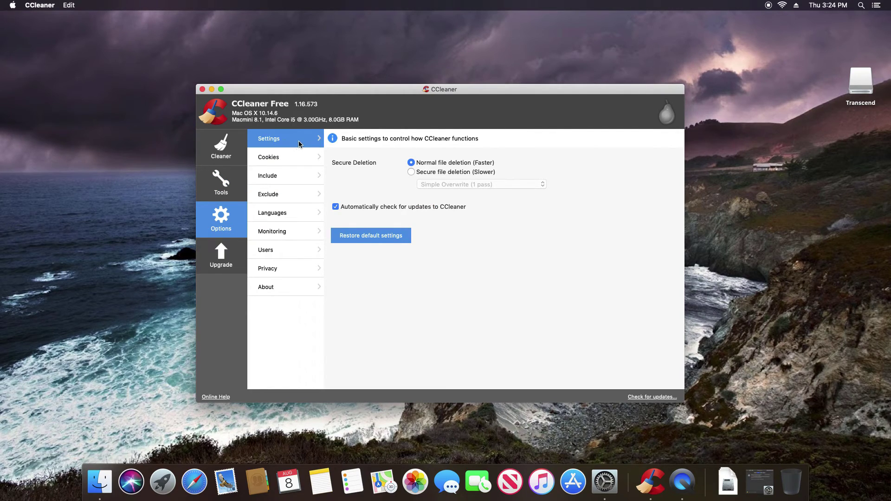
click(411, 173)
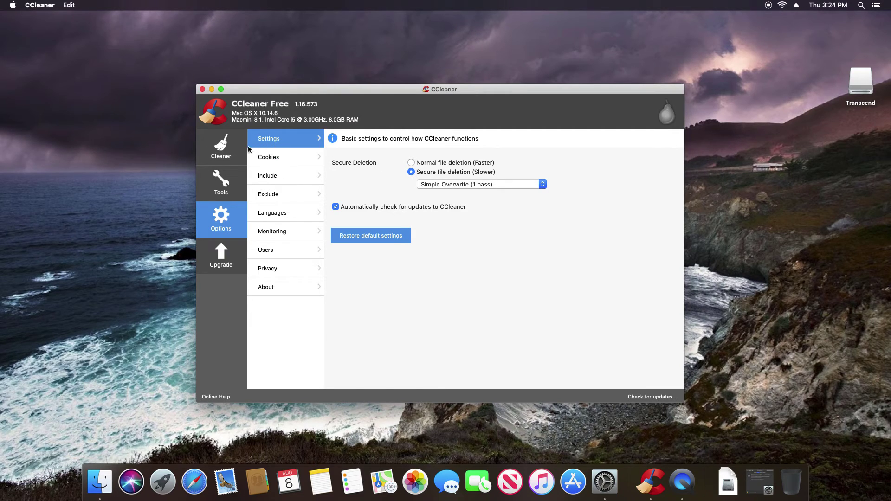
click(411, 163)
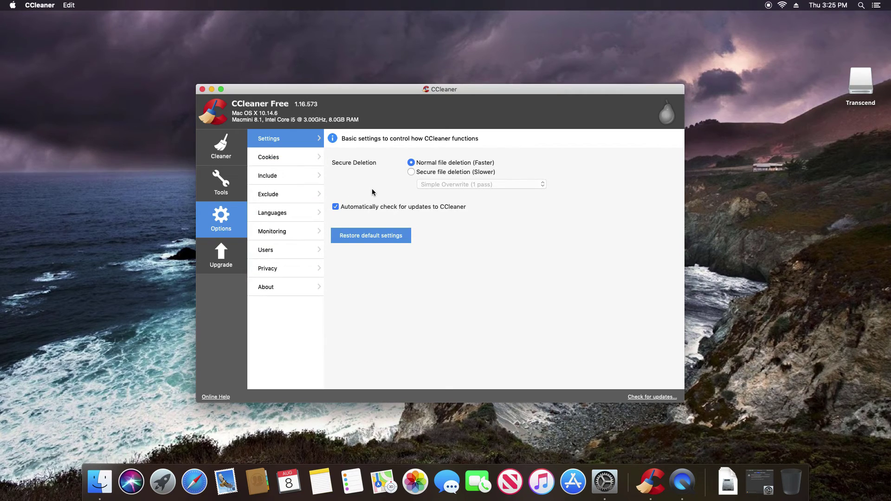
click(229, 159)
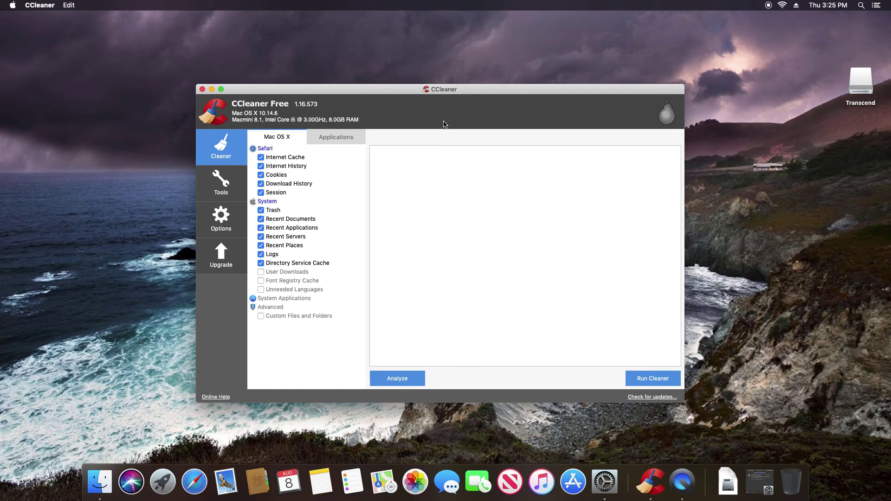
Minimize the CCleaner window to the Dock with Cmd+M.
key(super+m)
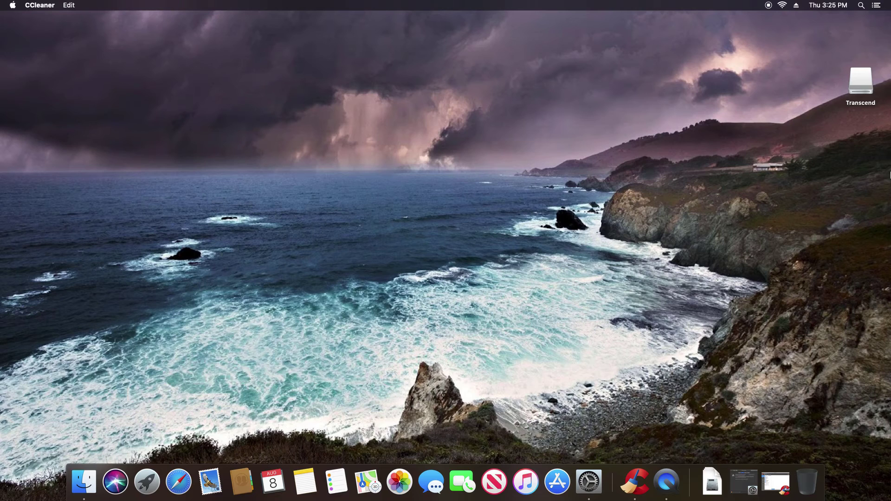